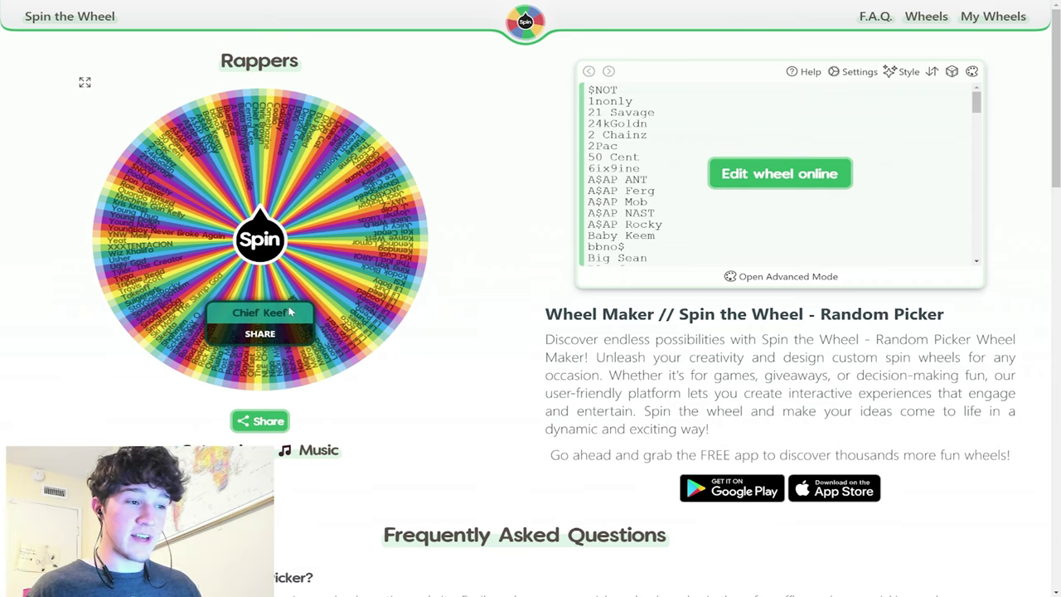
- Spin the Rappers wheel to pick an artist at random, and switch to FL Studio
click(280, 268)
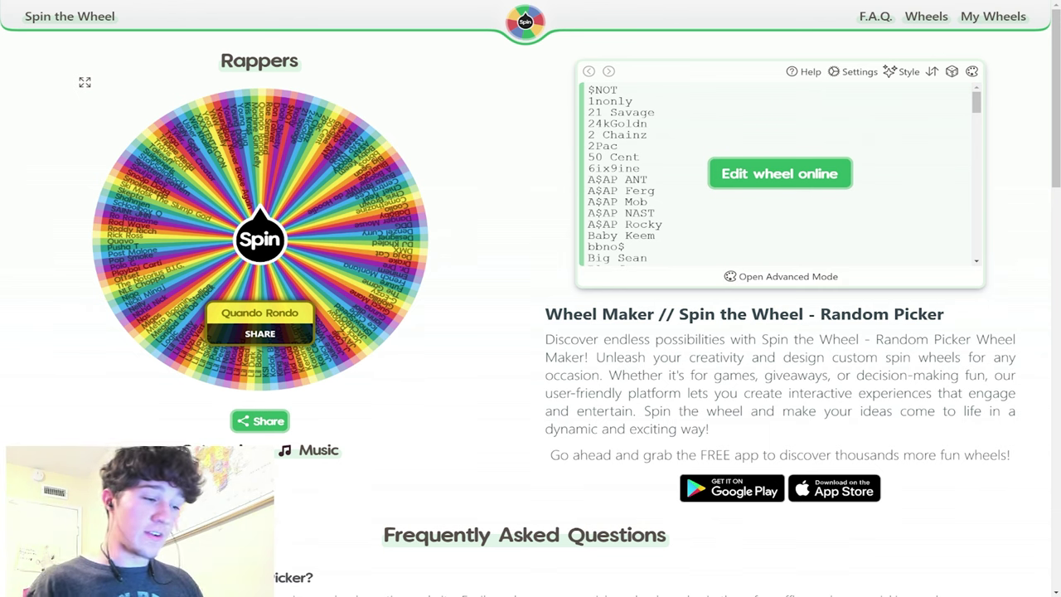
key(alt+Tab)
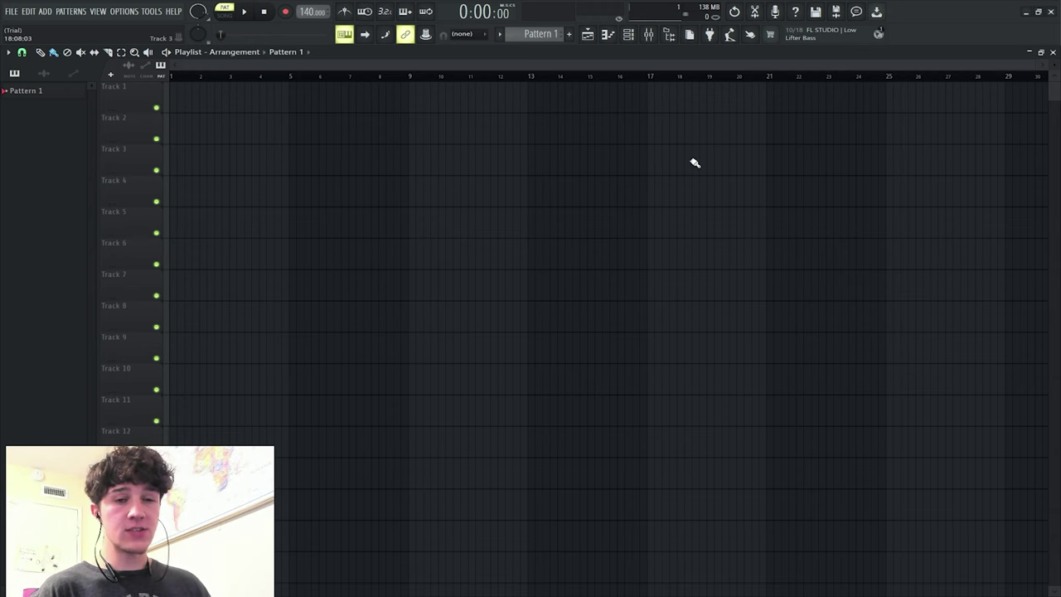
- Add a Harmless synth to the first playlist track and audition its presets, settling on E-Piano B NUC
click(589, 35)
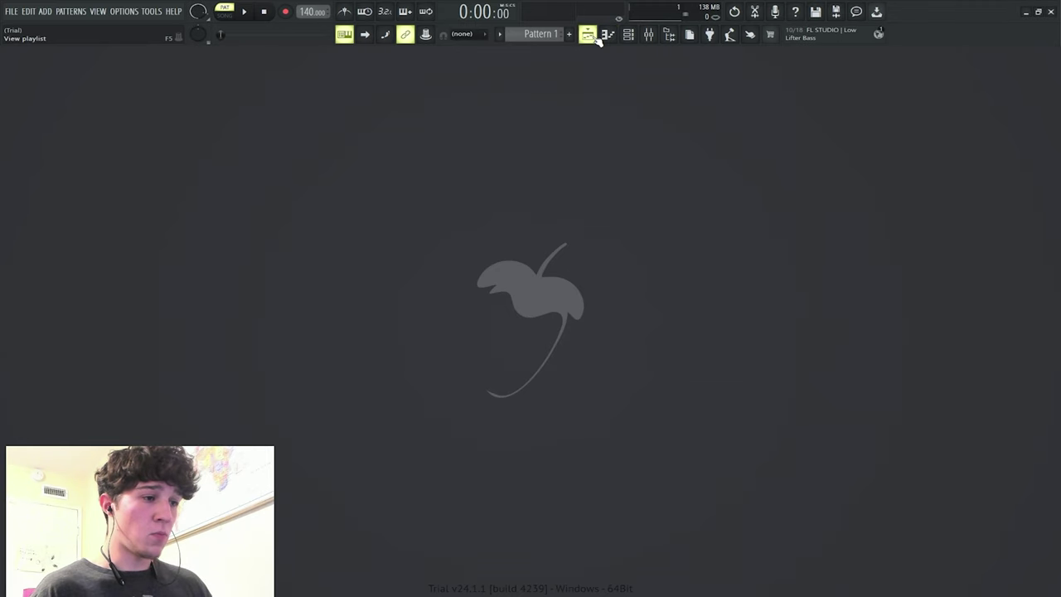
click(589, 35)
drag(144, 133, 177, 98)
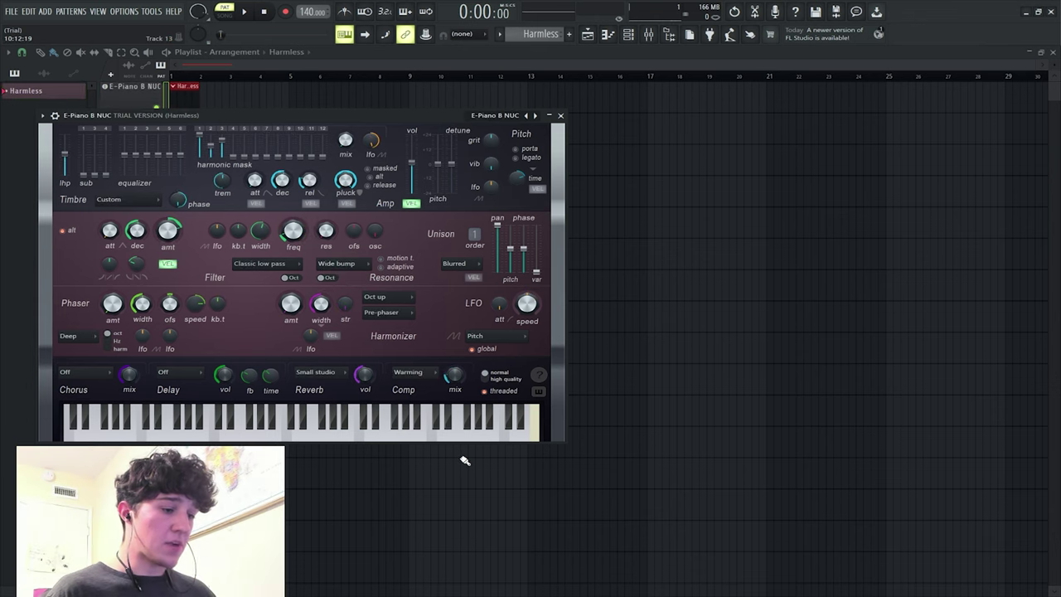
key(s)
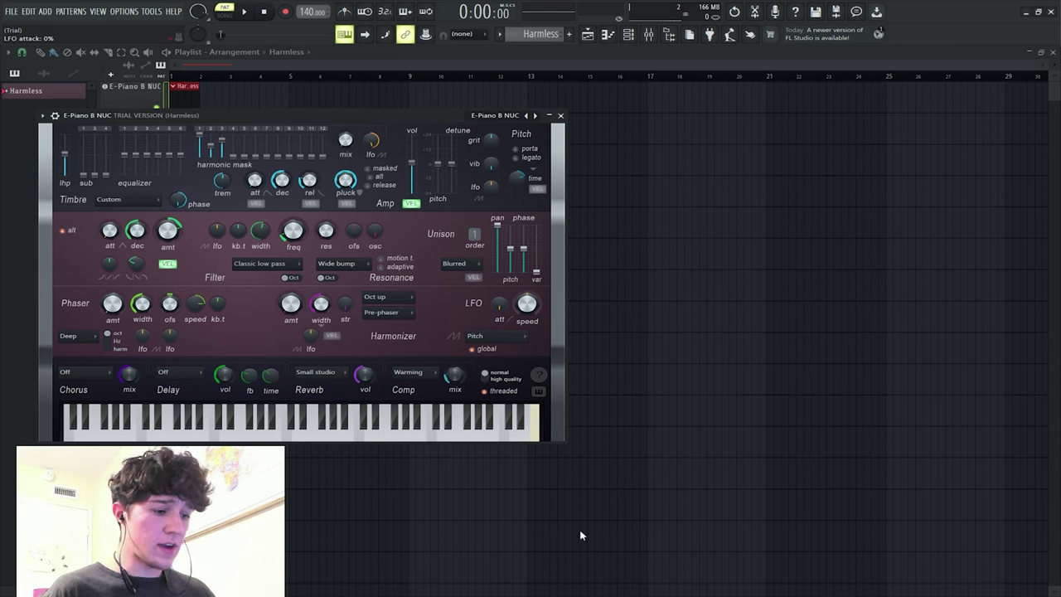
key(g)
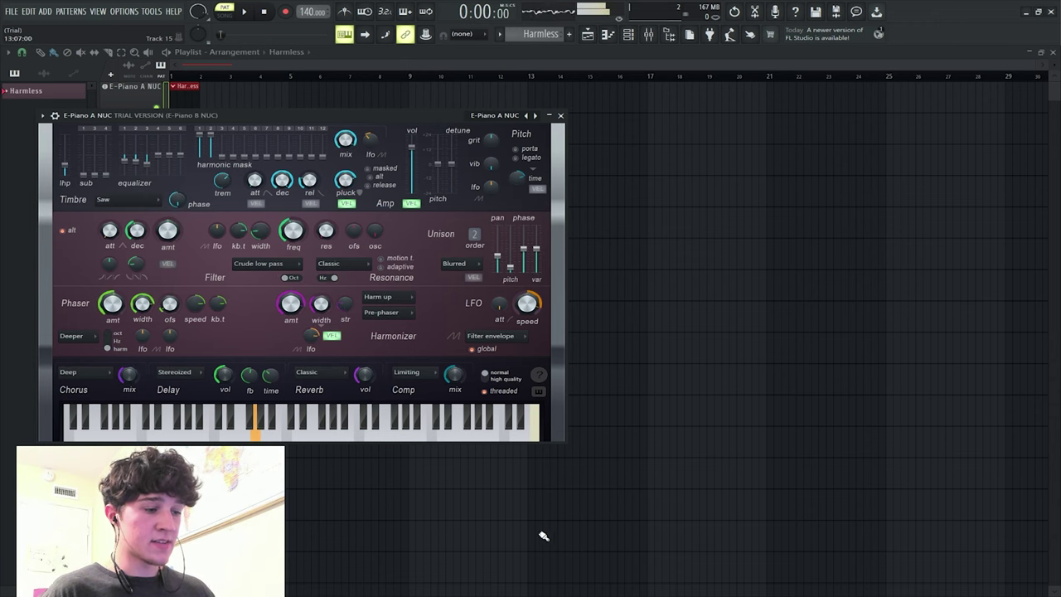
click(535, 116)
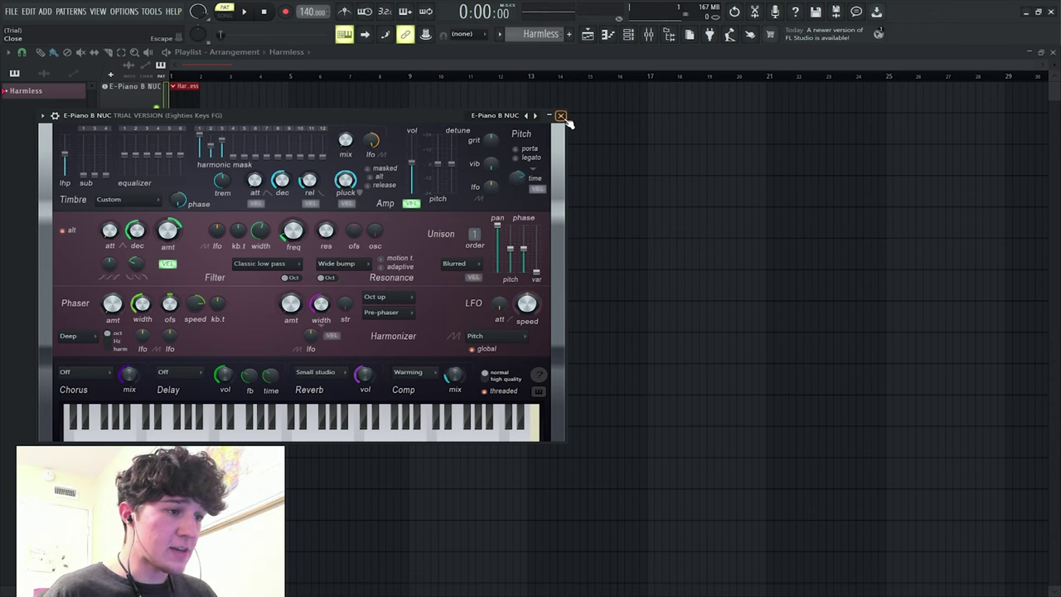
click(562, 116)
- Enter a one-beat chord of G5, A#5 and D#6 at the start of the Harmless pattern and play it
double_click(184, 98)
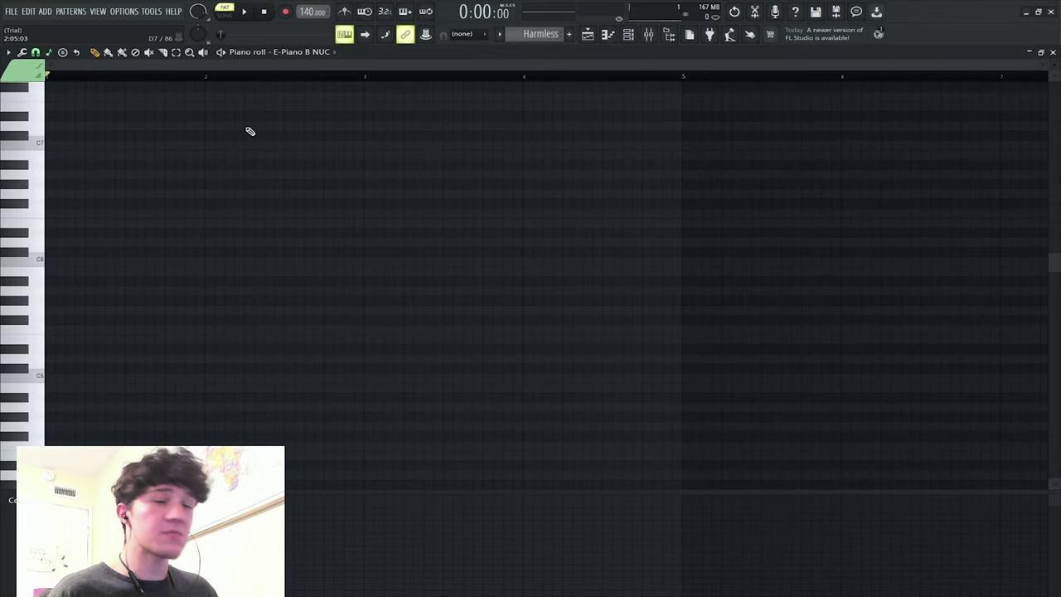
click(52, 232)
click(51, 281)
click(53, 310)
key(space)
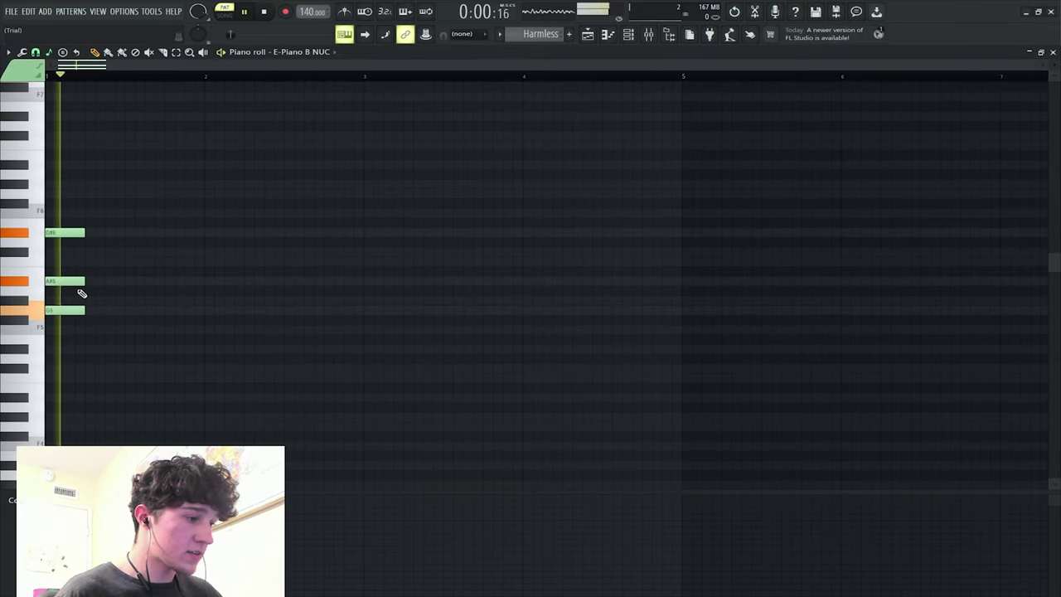
- Raise the chord's middle note to C6 and audition the changed chord
key(space)
drag(69, 281, 66, 262)
key(space)
key(space)
key(space)
key(space)
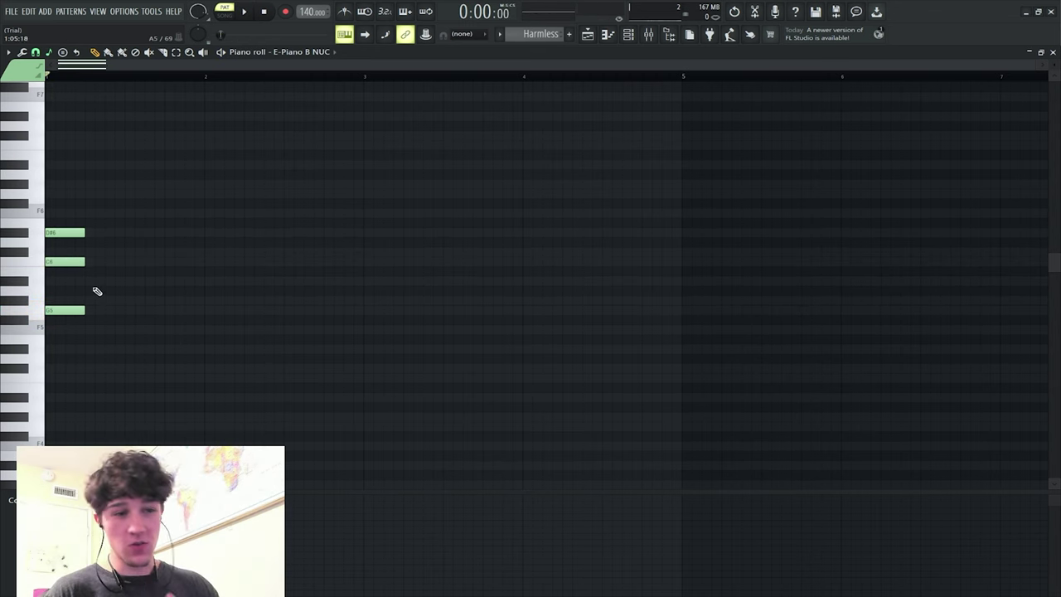
- Repeat the G5, C6 and D#6 chord on every beat through the first beat of bar 2
key(space)
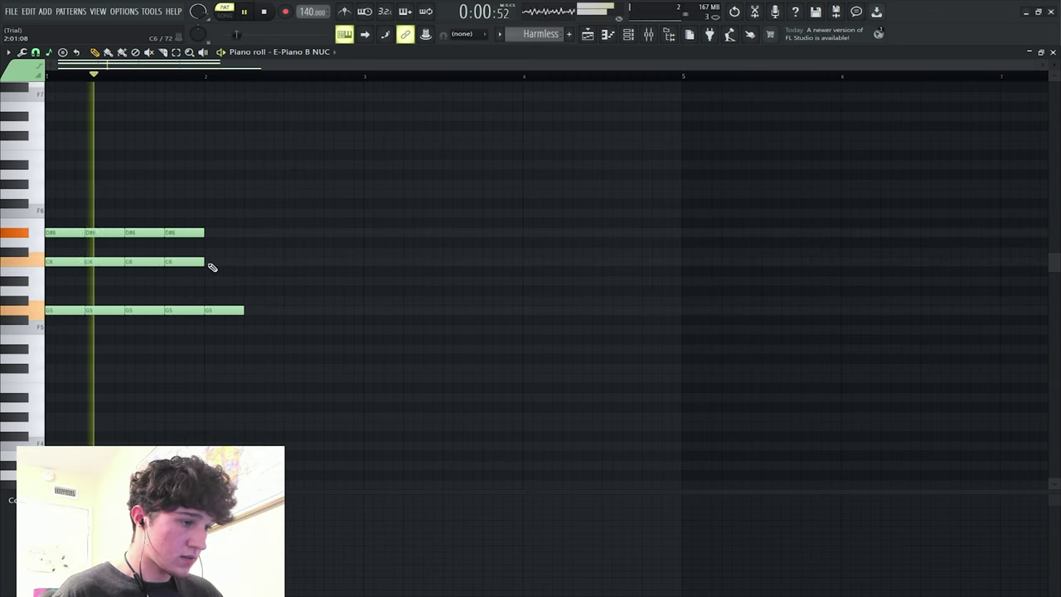
click(208, 262)
click(213, 233)
key(space)
- Add a chord of F5, A#5 and D#6 on beat 2 of bar 2, lengthened to the end of the bar
click(249, 311)
drag(249, 311, 251, 329)
key(space)
click(265, 281)
drag(286, 283, 363, 282)
drag(282, 328, 366, 328)
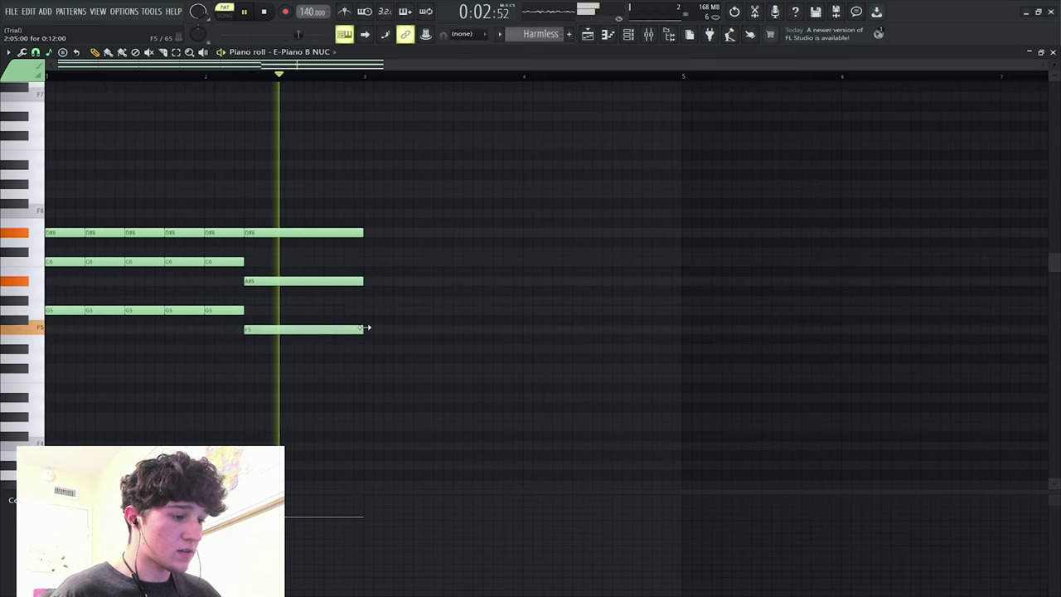
key(space)
- Place three more Harmless clips back to back on the first playlist track, at bars 3, 5 and 7
key(F5)
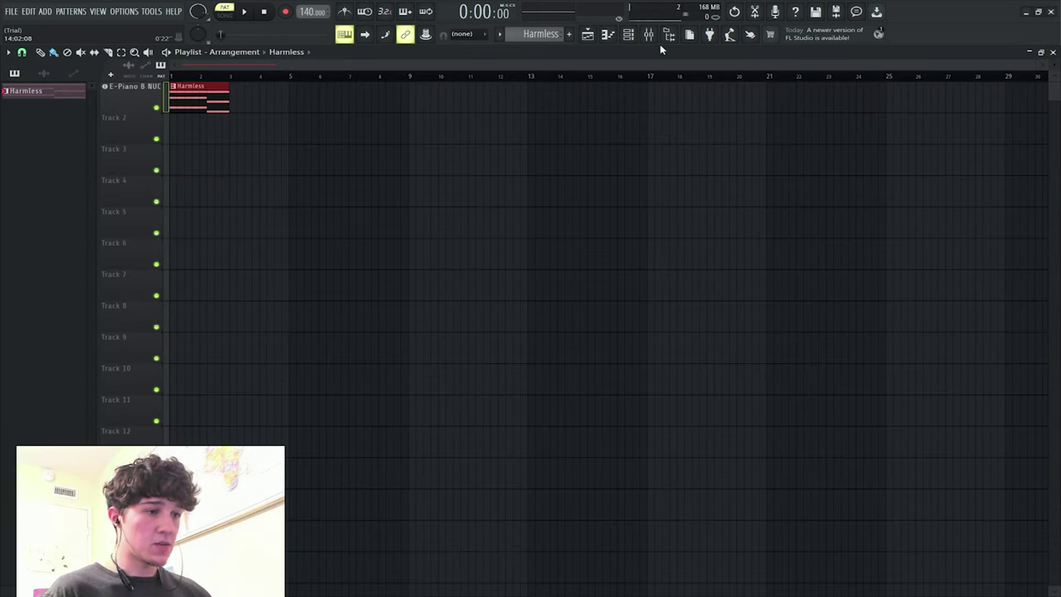
click(646, 36)
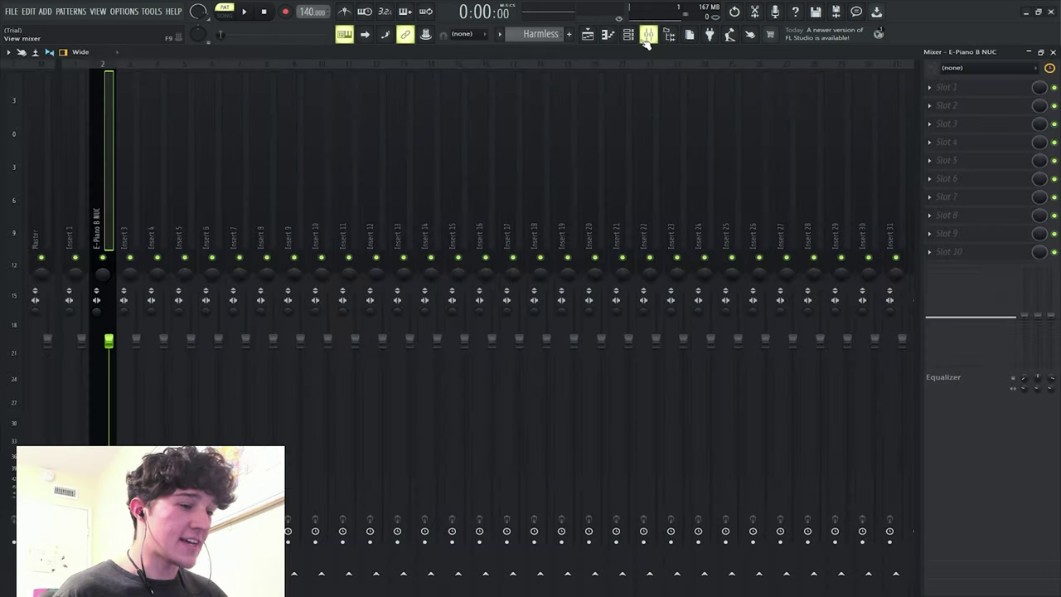
click(647, 38)
click(244, 101)
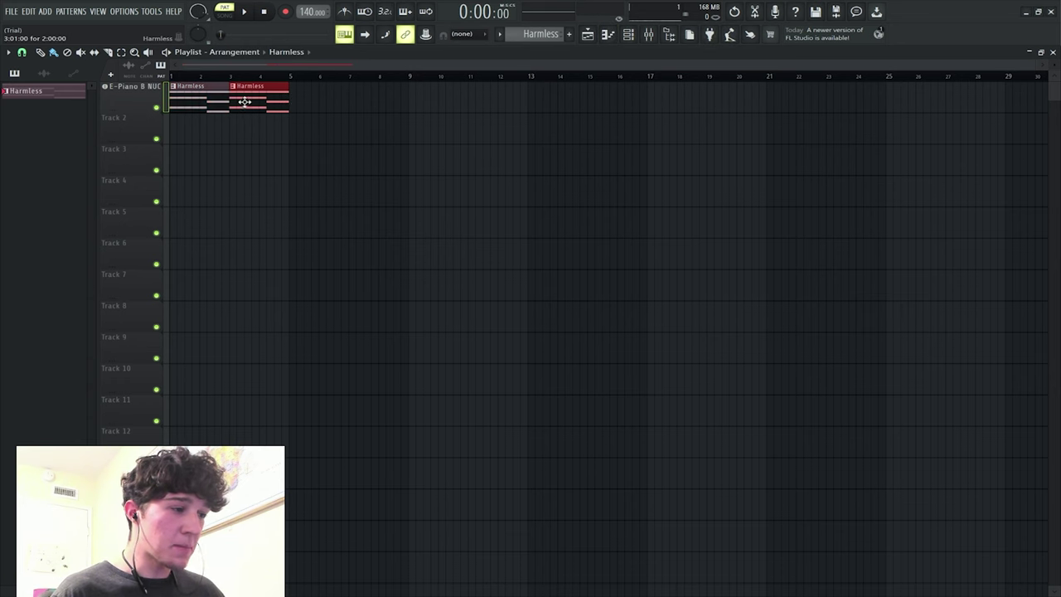
click(302, 98)
click(357, 99)
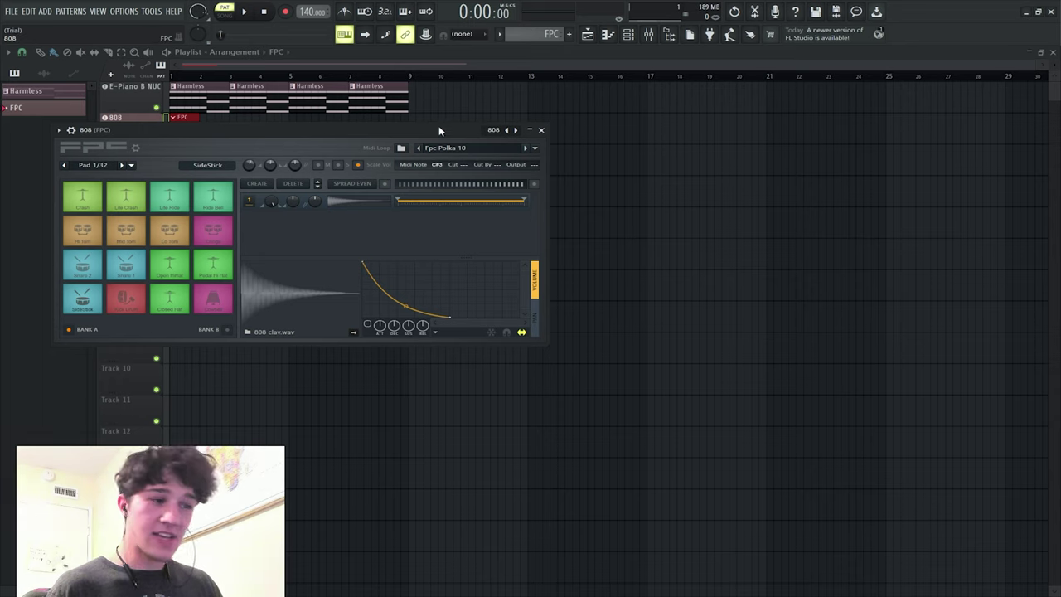
- Program a two-bar FPC drum pattern with steady closed hats, kick, Snare 2, Hi Tom and Mid Tom hits, and play it
drag(440, 130, 712, 157)
key(F7)
key(space)
key(space)
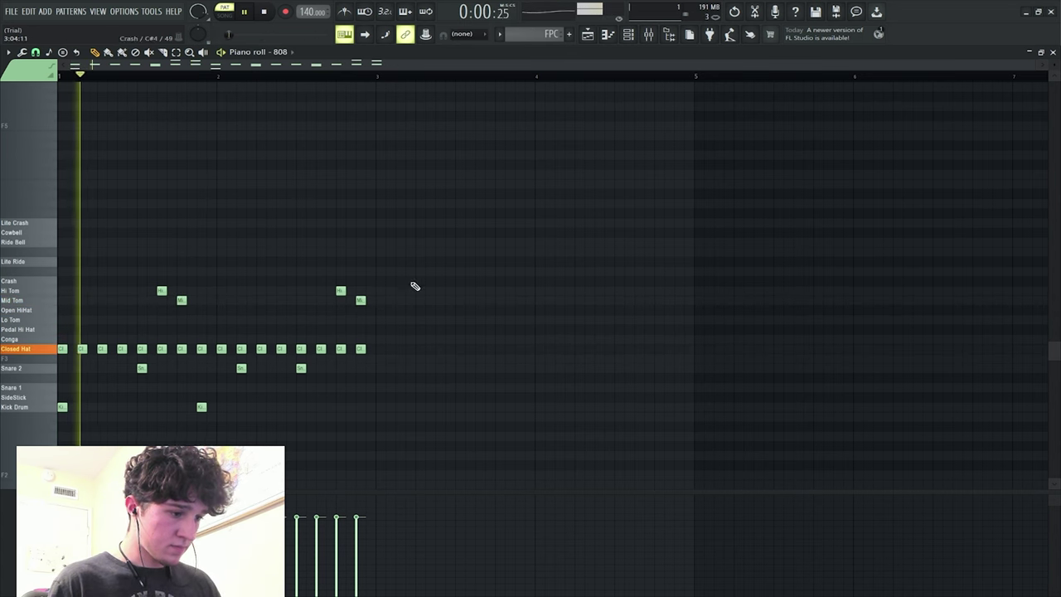
key(F5)
key(space)
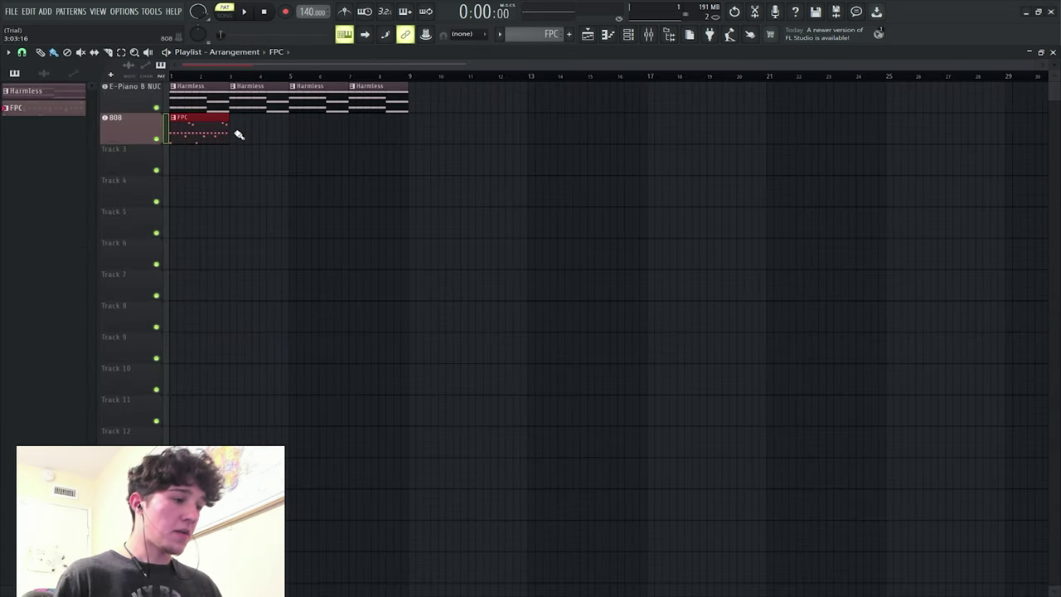
- Place FPC clips on the 808 track at bars 3, 5 and 7, and play back the arrangement
click(238, 129)
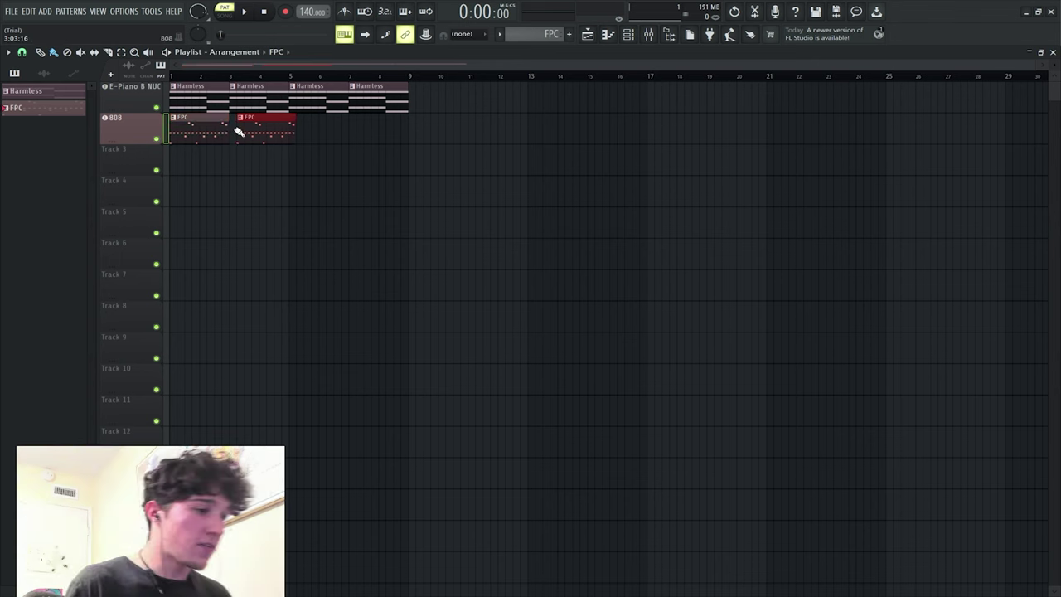
click(297, 129)
click(356, 125)
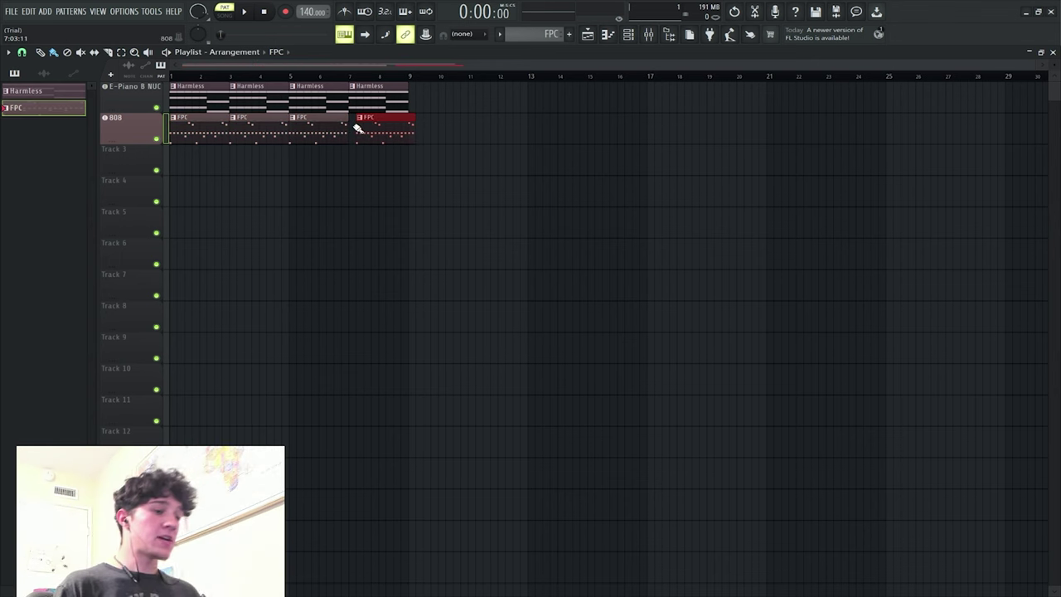
click(244, 12)
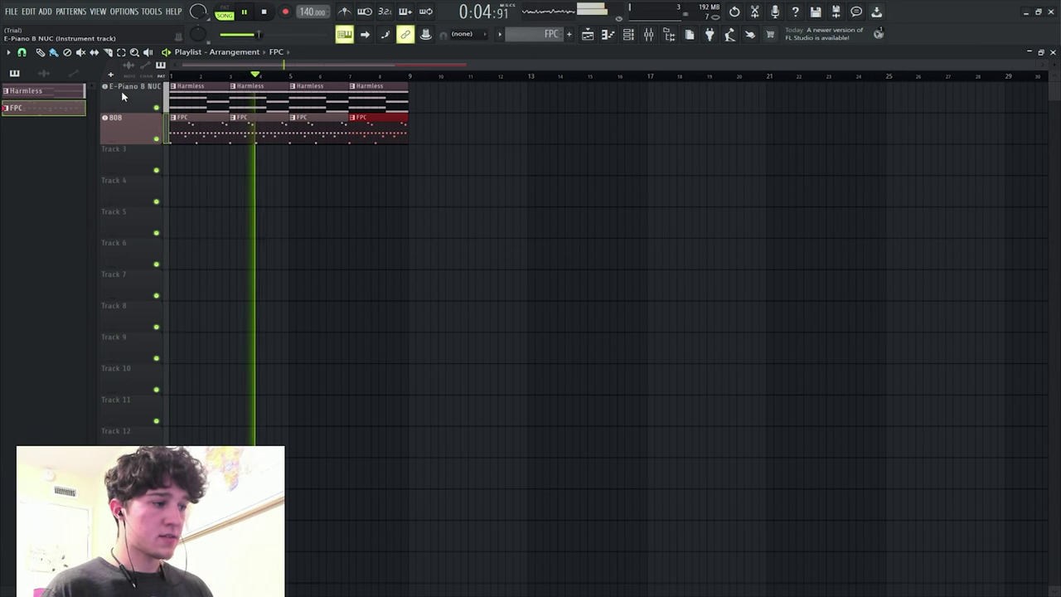
key(space)
- Transpose all the E-Piano chord notes down one octave and listen to the arrangement
click(42, 93)
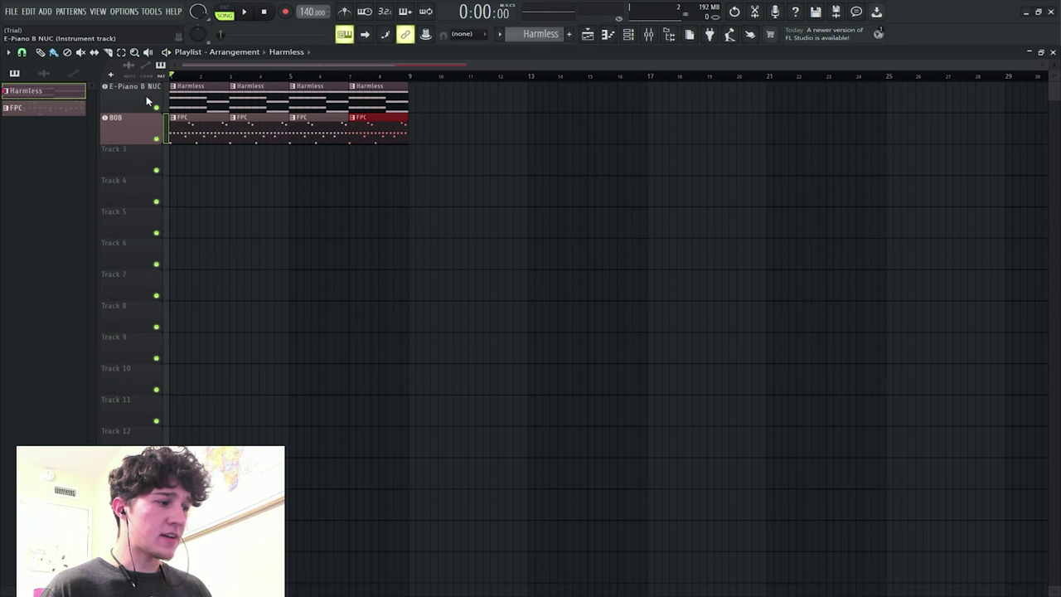
click(141, 94)
click(559, 113)
key(space)
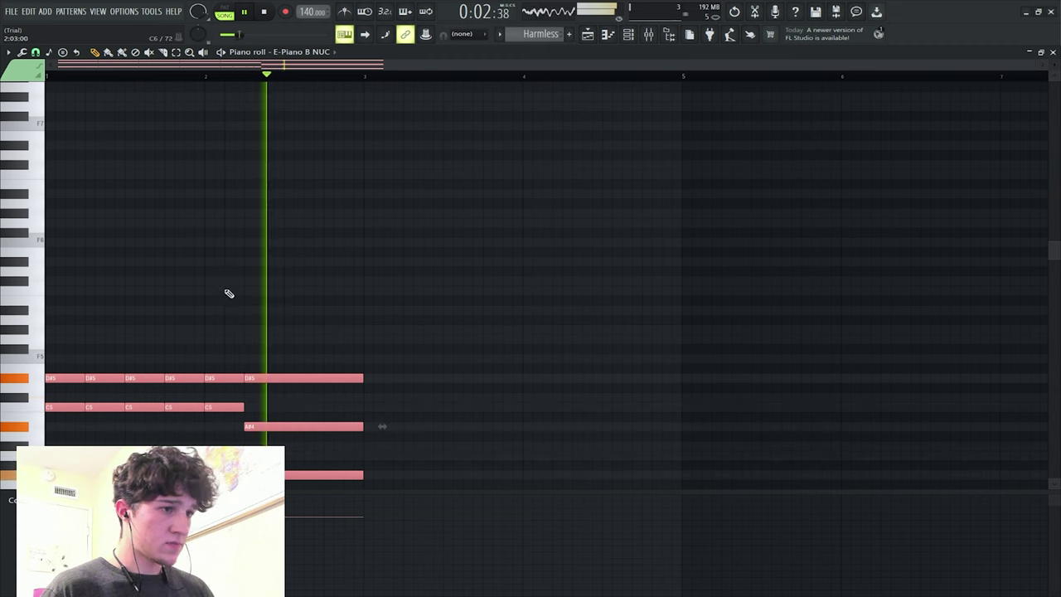
key(space)
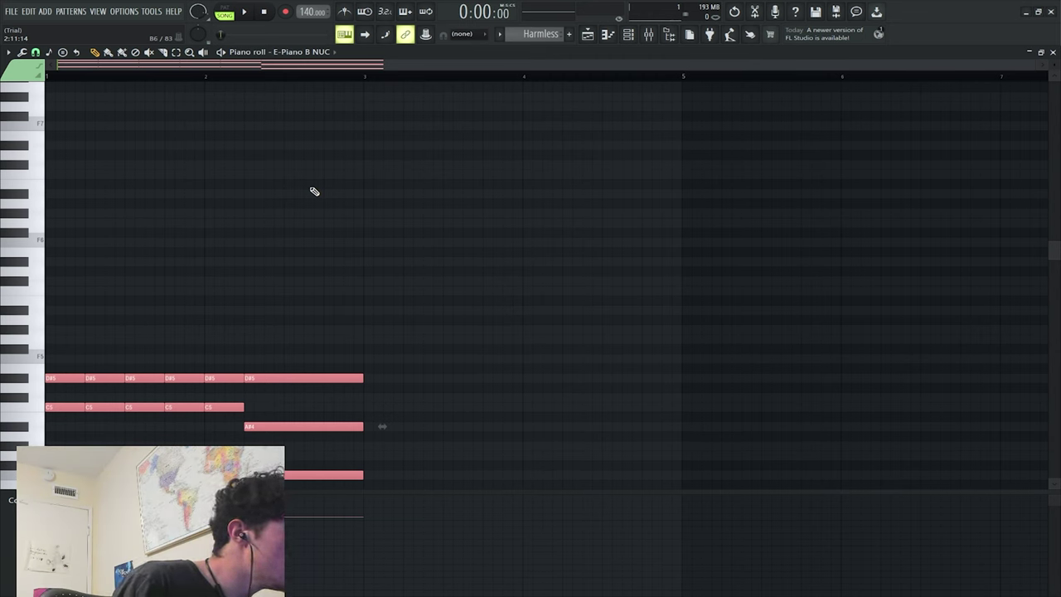
key(F5)
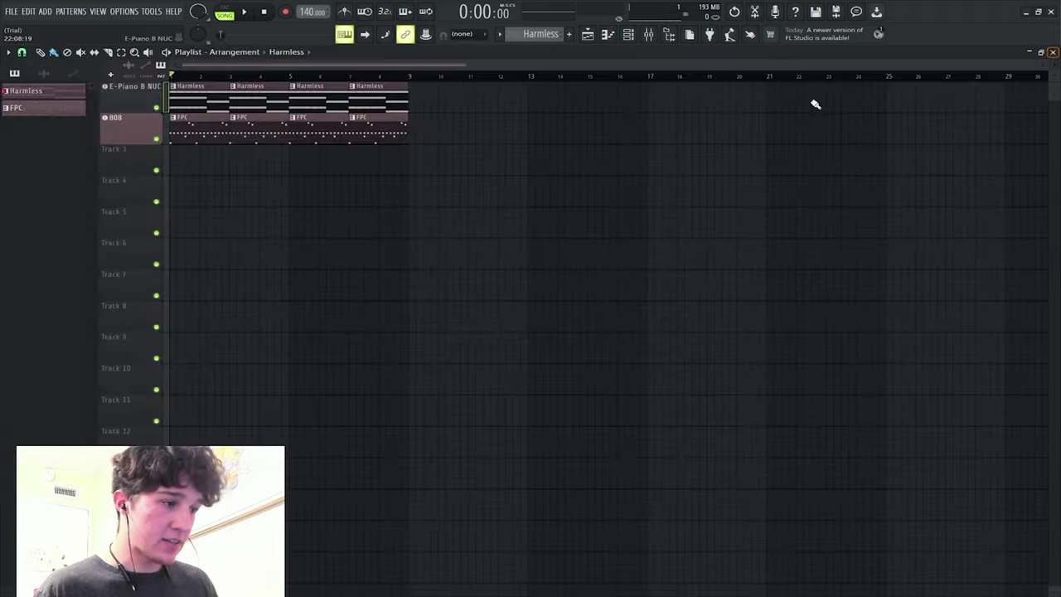
key(space)
key(space)
- Load Soundgoodizer in the first four effect slots of the E-Piano mixer track and play the song
click(649, 34)
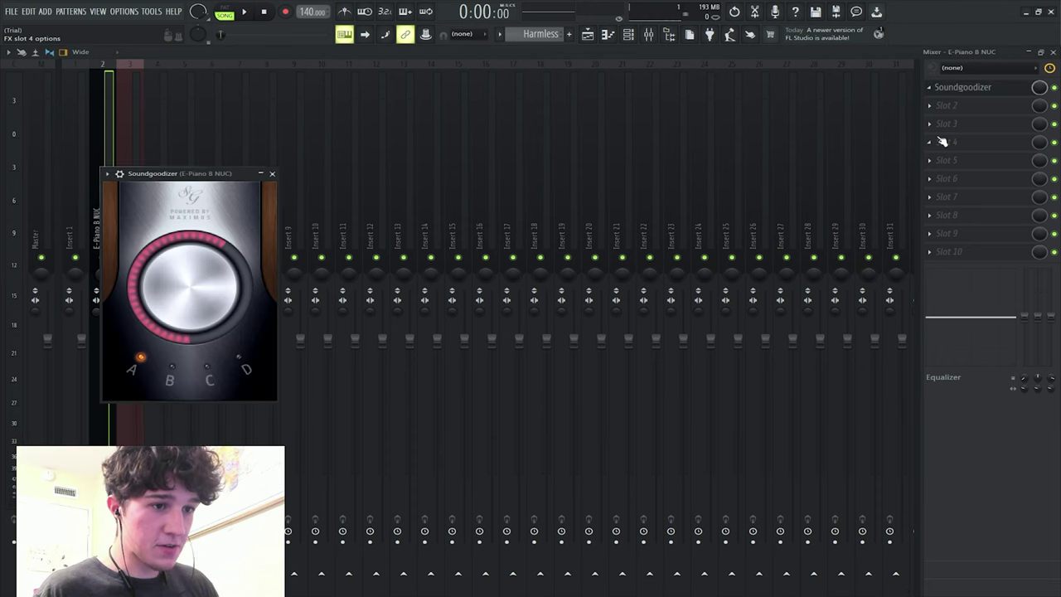
key(Escape)
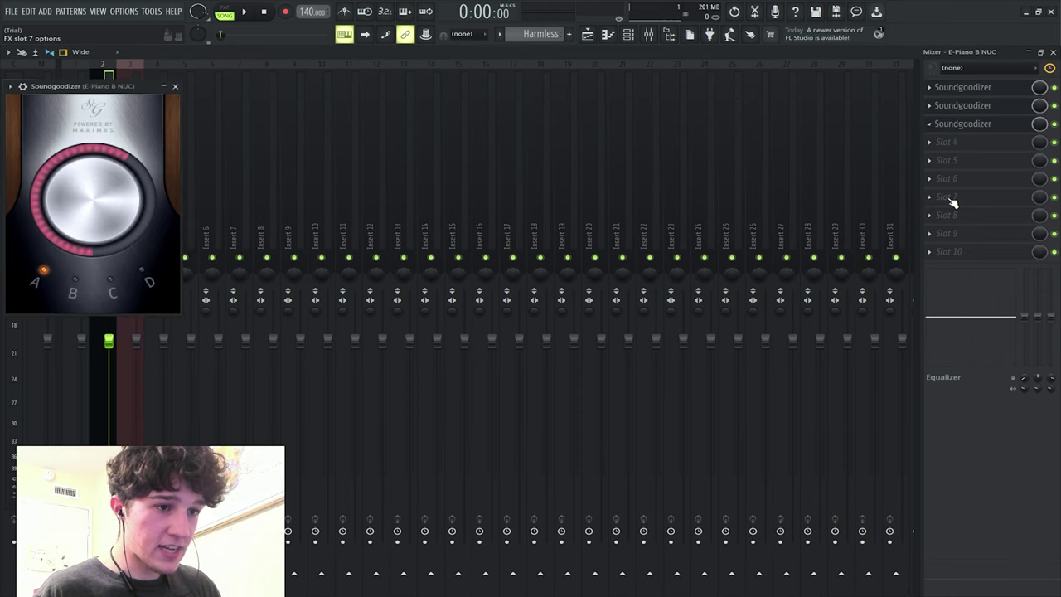
key(Escape)
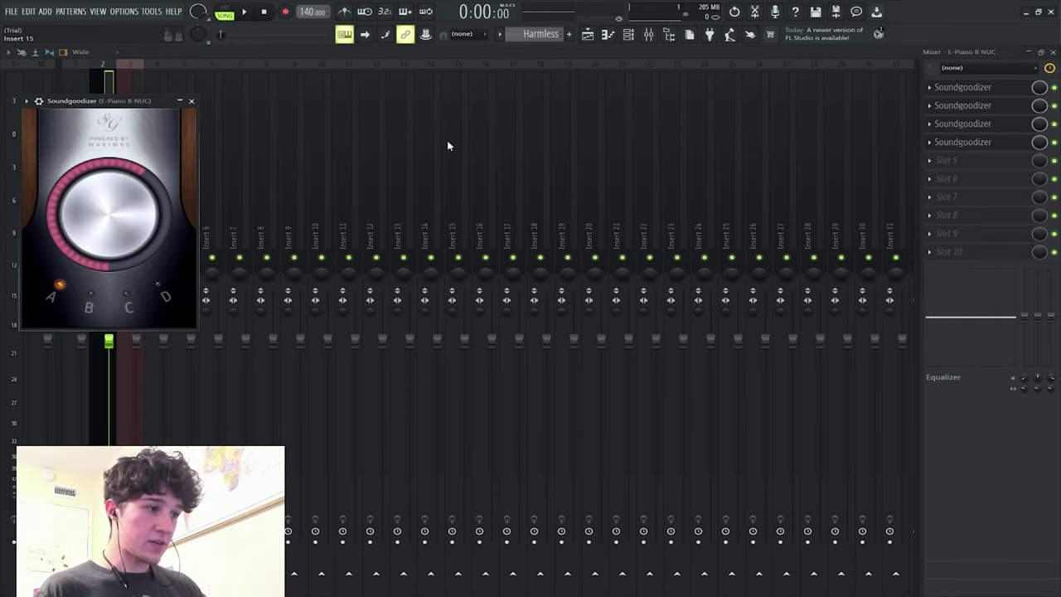
click(246, 13)
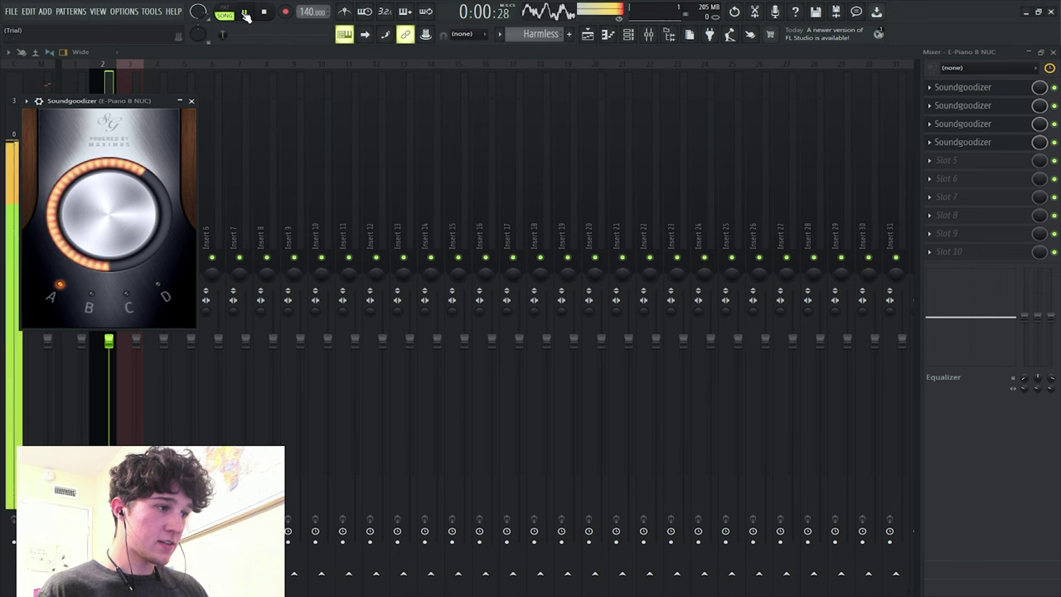
click(192, 102)
key(space)
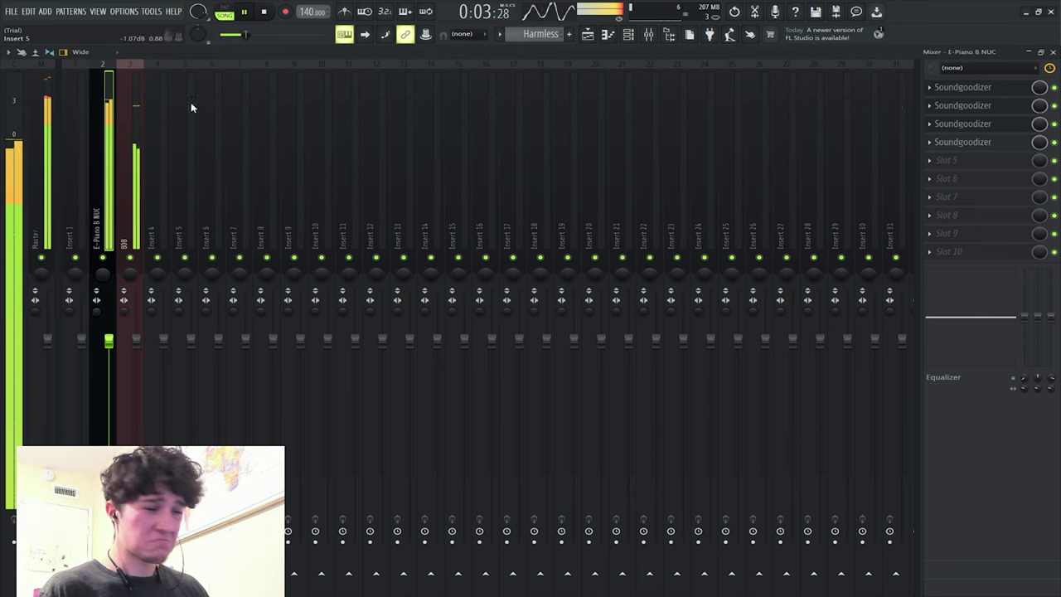
- Undo the three extra Soundgoodizer copies on the E-Piano track and set the remaining one to mode C with a lower amount
key(ctrl+z)
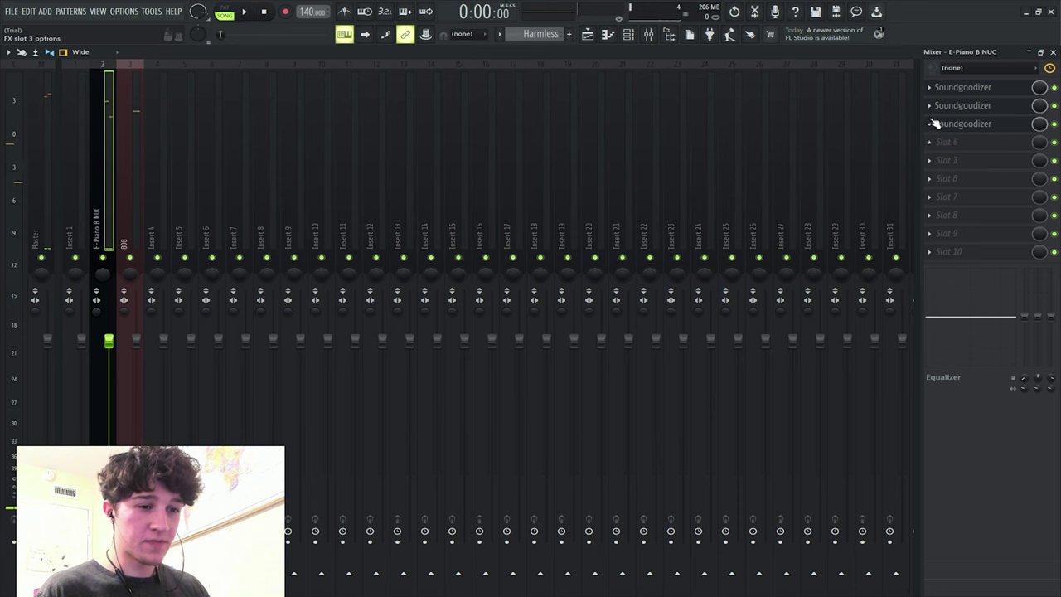
key(ctrl+z)
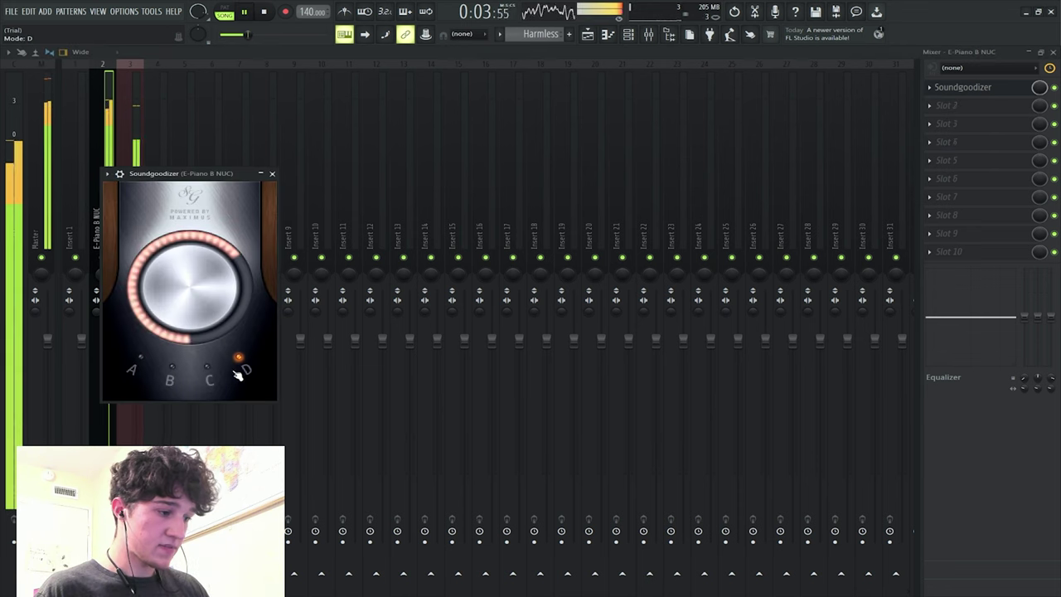
click(208, 369)
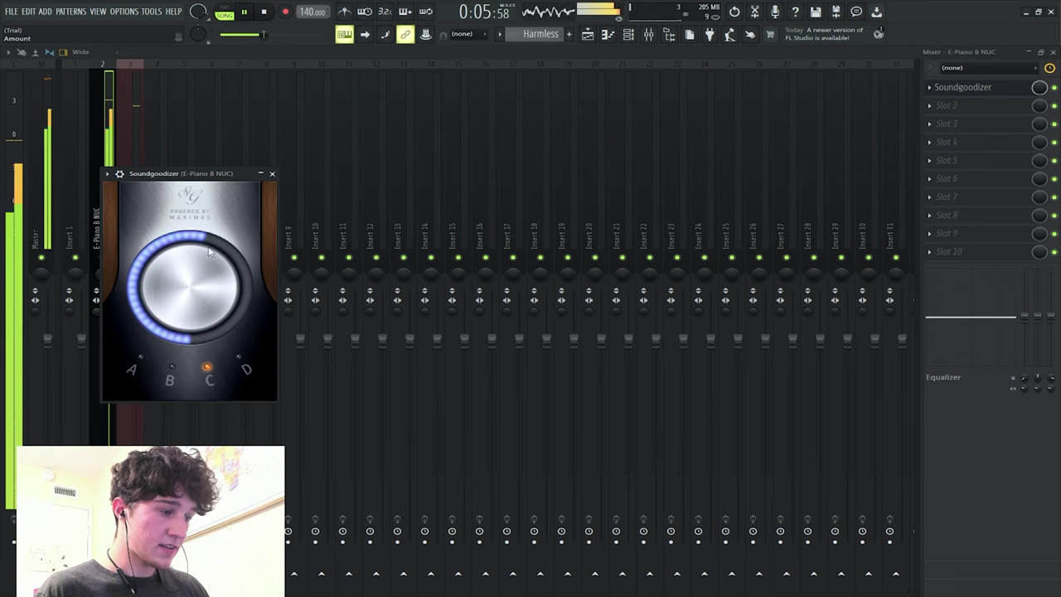
key(space)
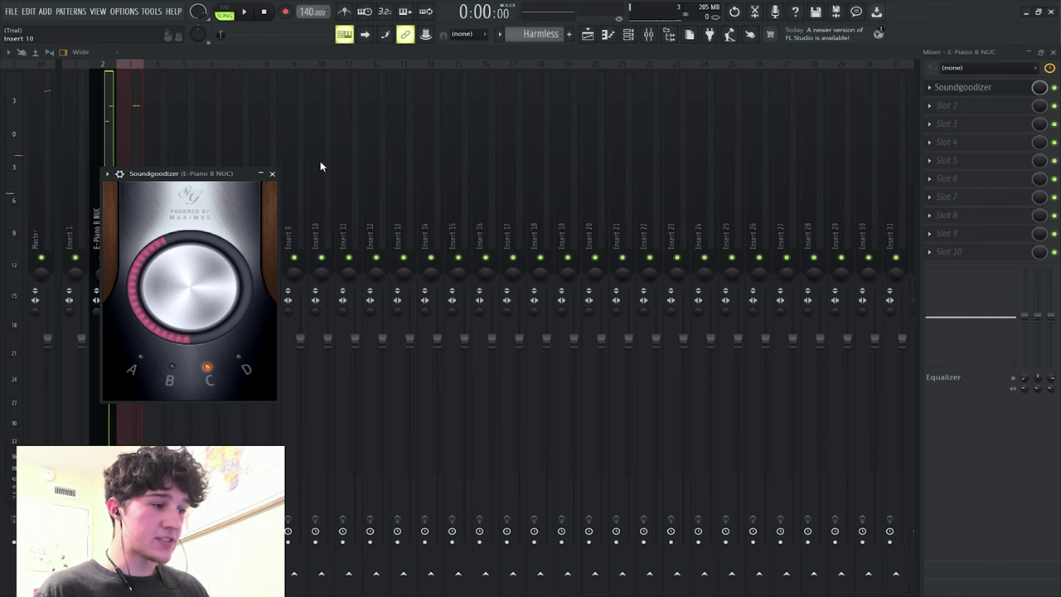
click(271, 175)
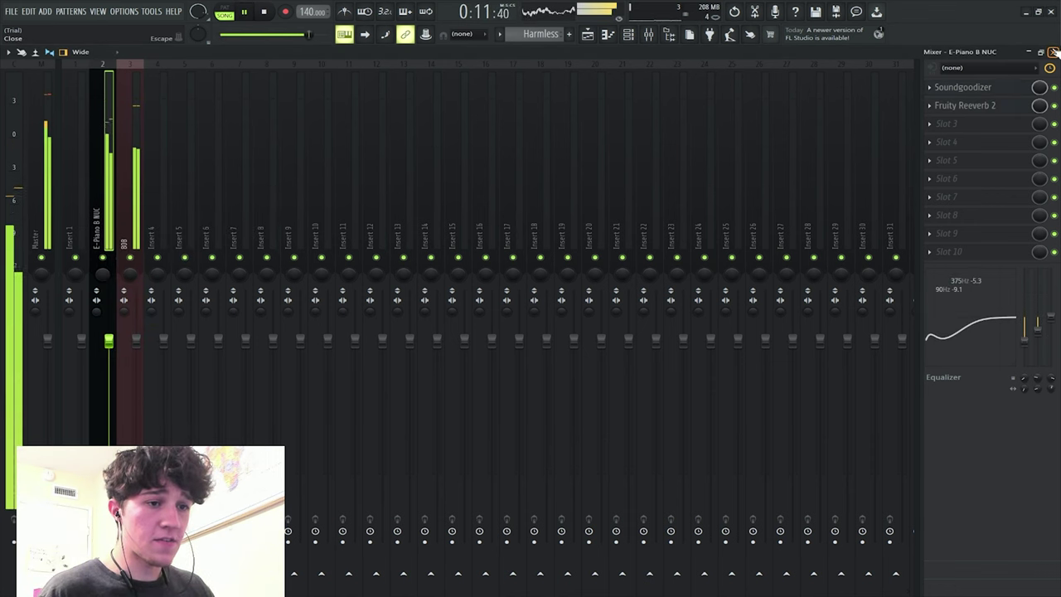
- Load Fruity Multiband Compressor in the third effect slot of the E-Piano mixer track and adjust its high band gain during playback
key(F5)
key(space)
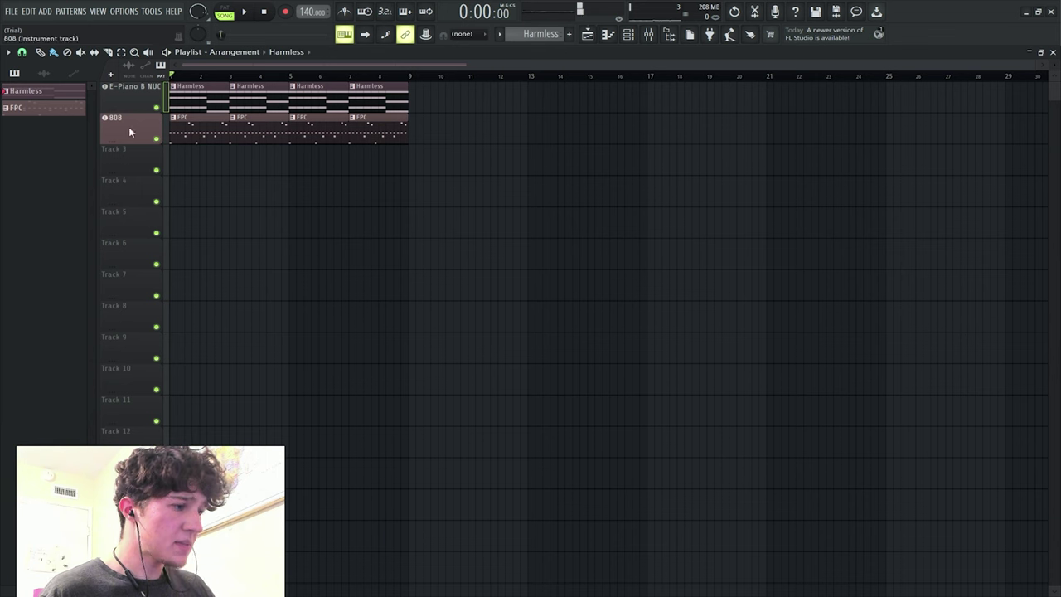
click(648, 34)
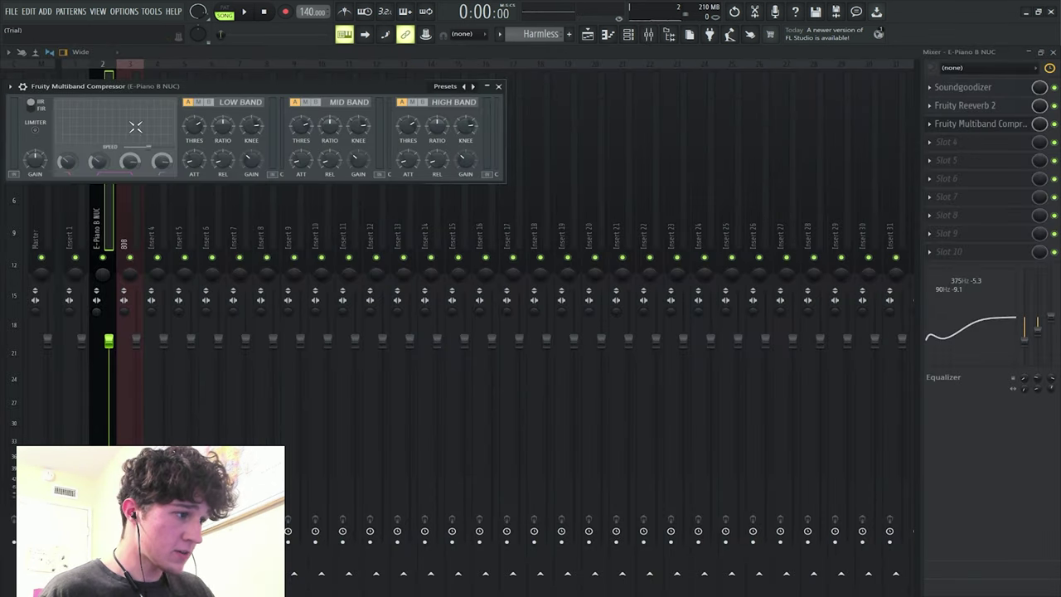
key(space)
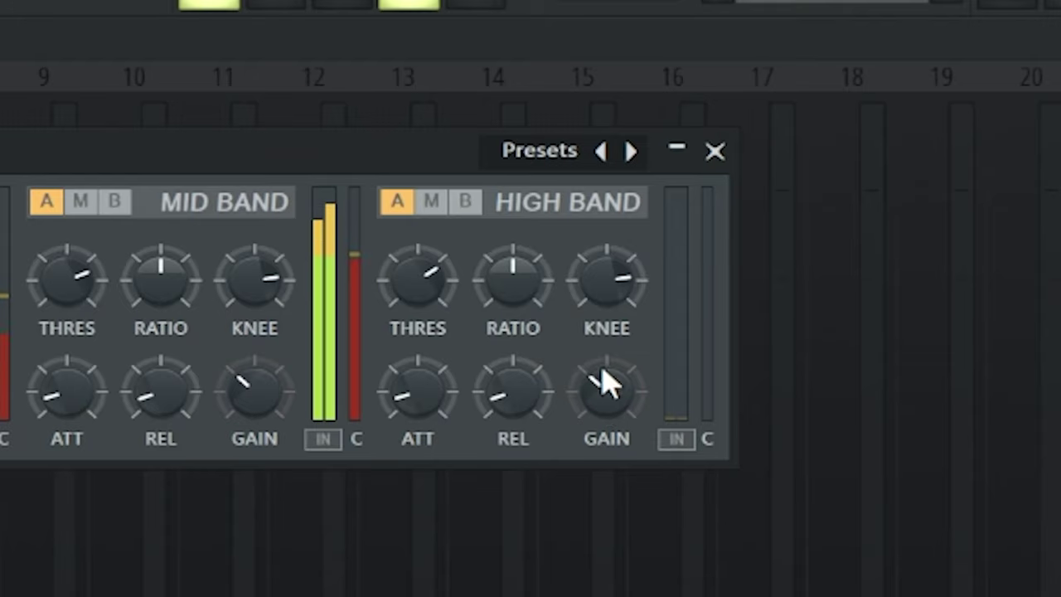
drag(465, 156, 466, 136)
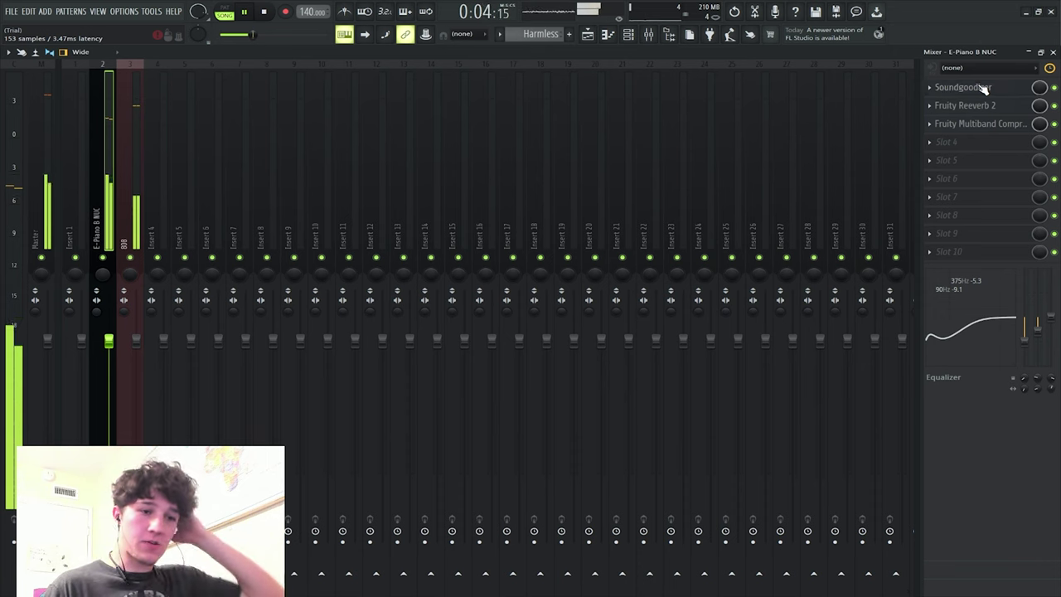
- Lower the E-Piano mixer track's volume slightly during playback, and select the 808 mixer track
click(975, 88)
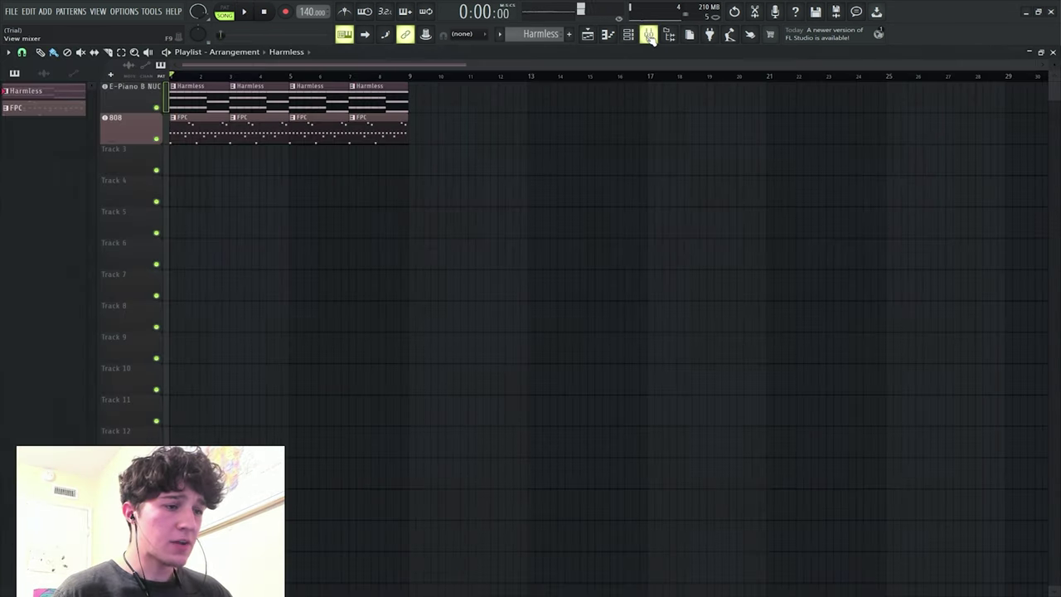
key(F9)
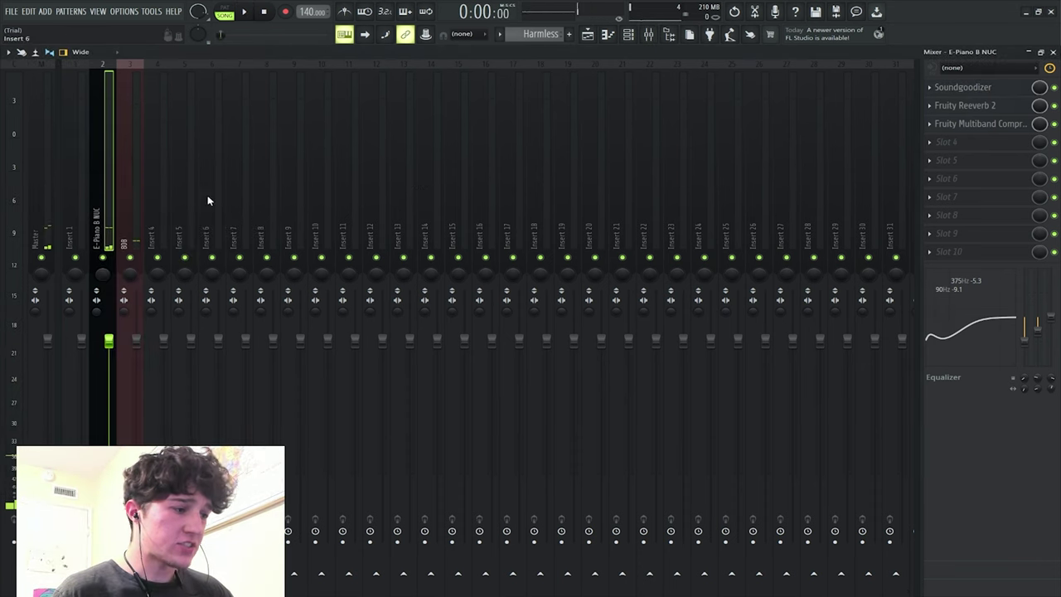
key(space)
click(136, 340)
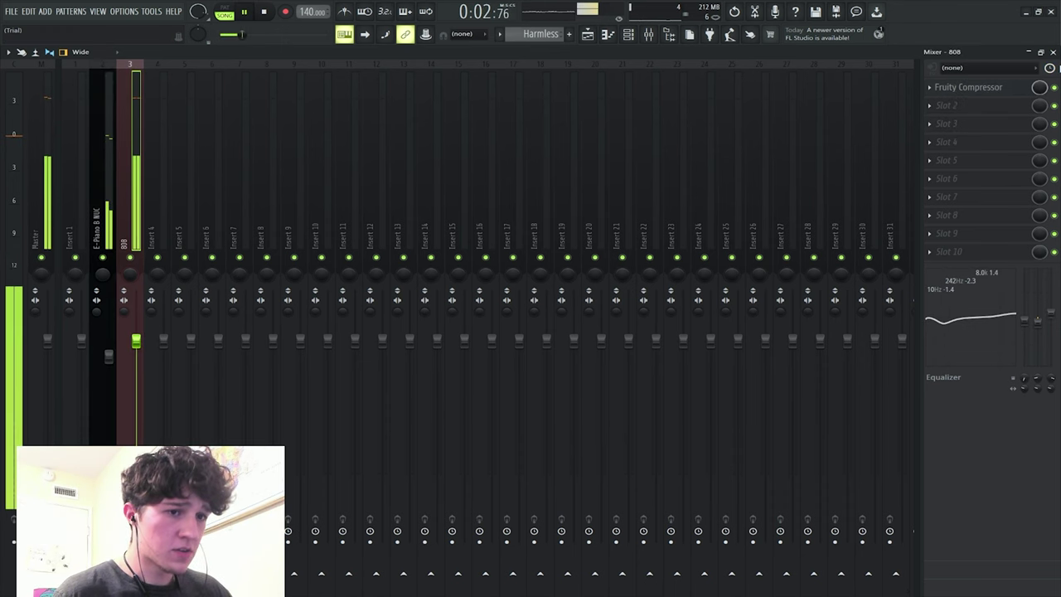
click(1053, 51)
key(space)
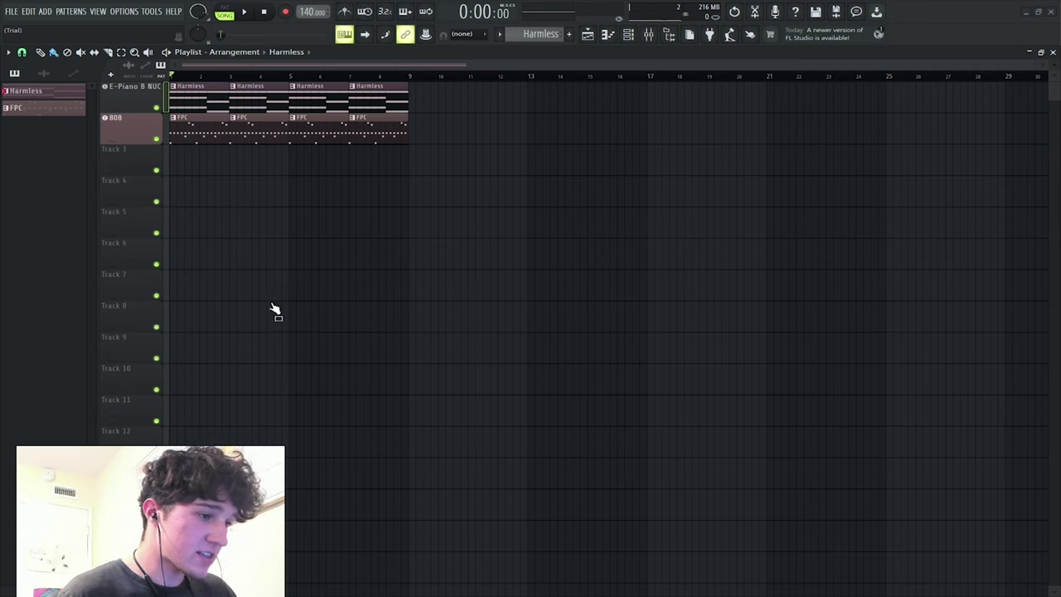
- Audition Transistor Bass patterns in the piano roll and fill bars 1 to 8 of its playlist track with the bass clip
key(F7)
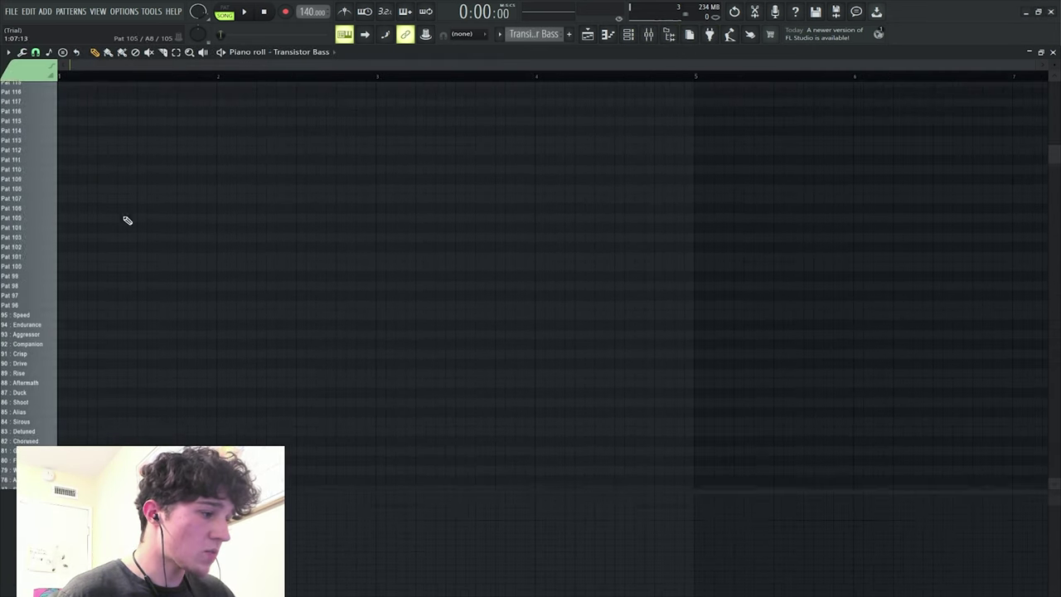
scroll(128, 330, down, 10)
click(37, 359)
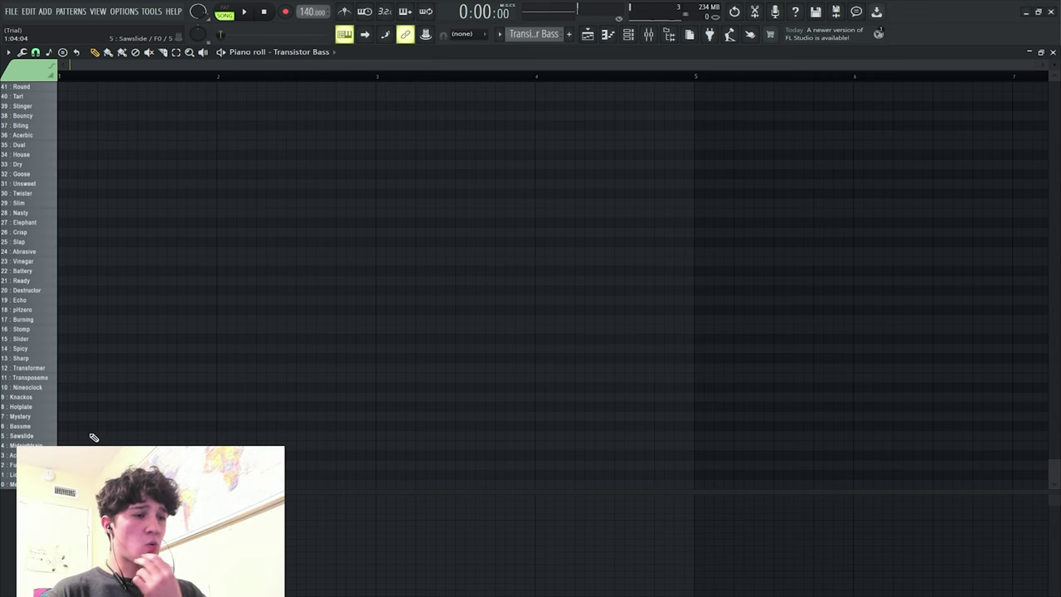
scroll(39, 299, up, 3)
scroll(46, 286, up, 4)
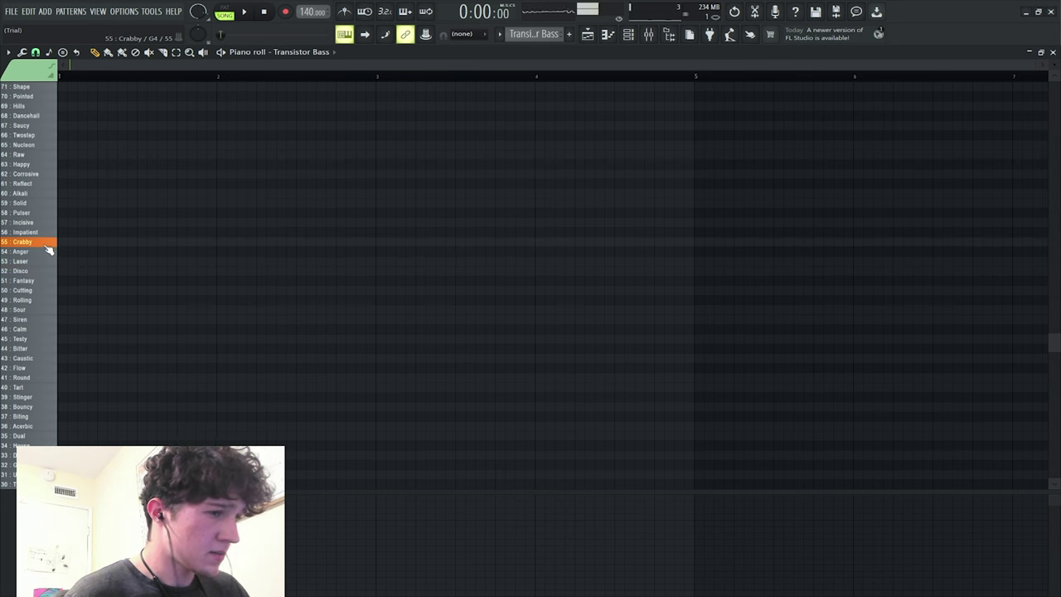
scroll(136, 287, up, 12)
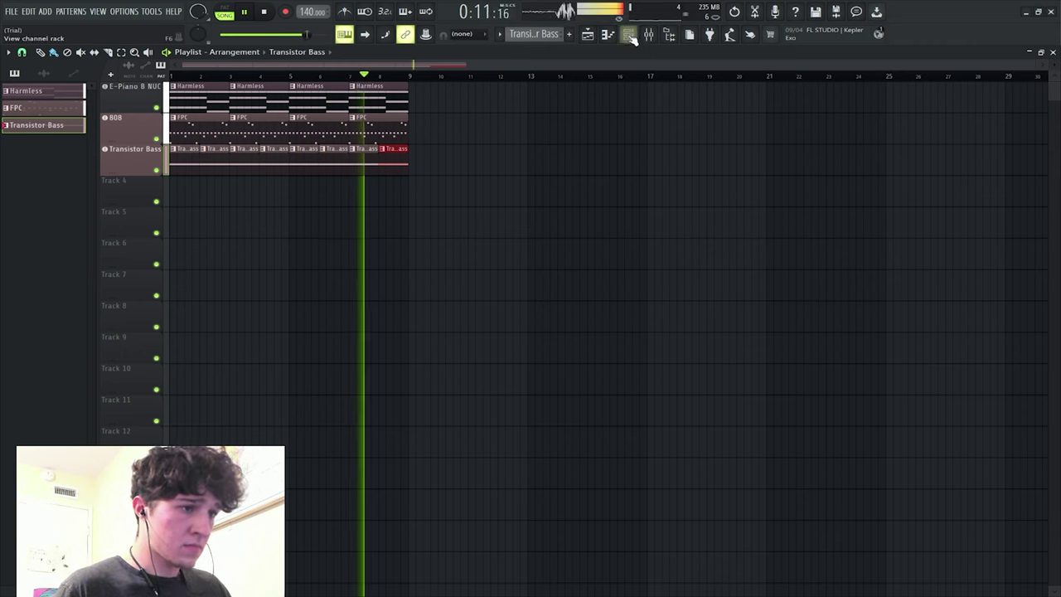
- Add Soundgoodizer to the Transistor Bass mixer track, keep it in mode A and reduce its amount during playback
click(649, 34)
key(space)
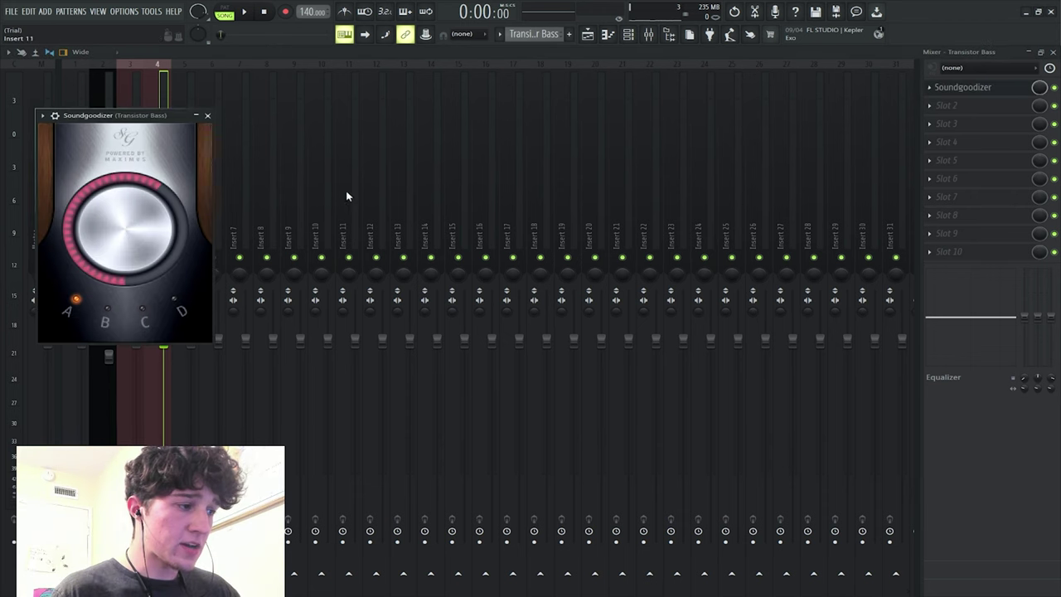
key(space)
click(110, 310)
click(72, 309)
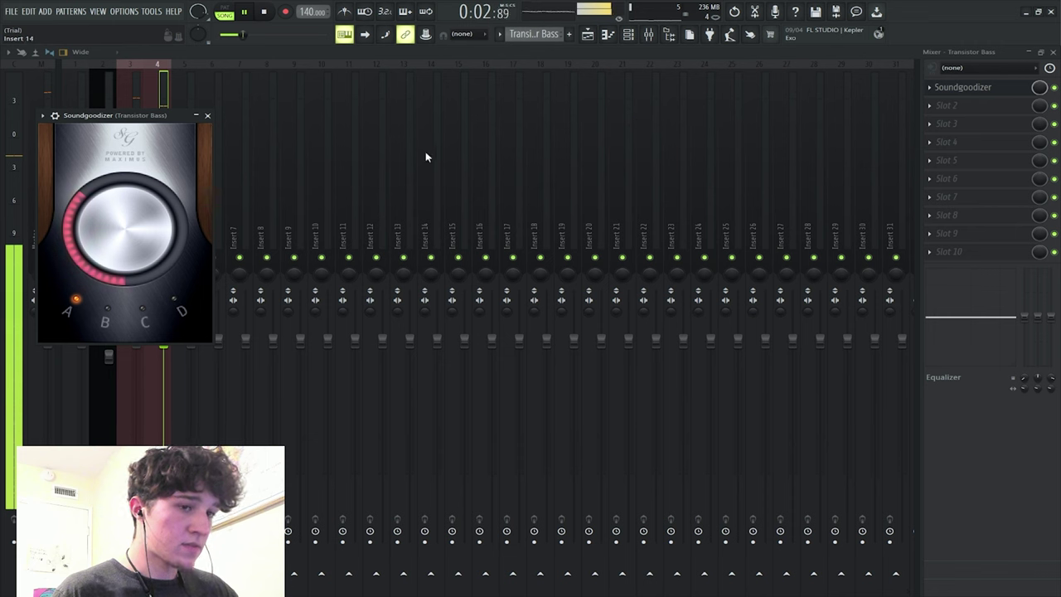
click(207, 115)
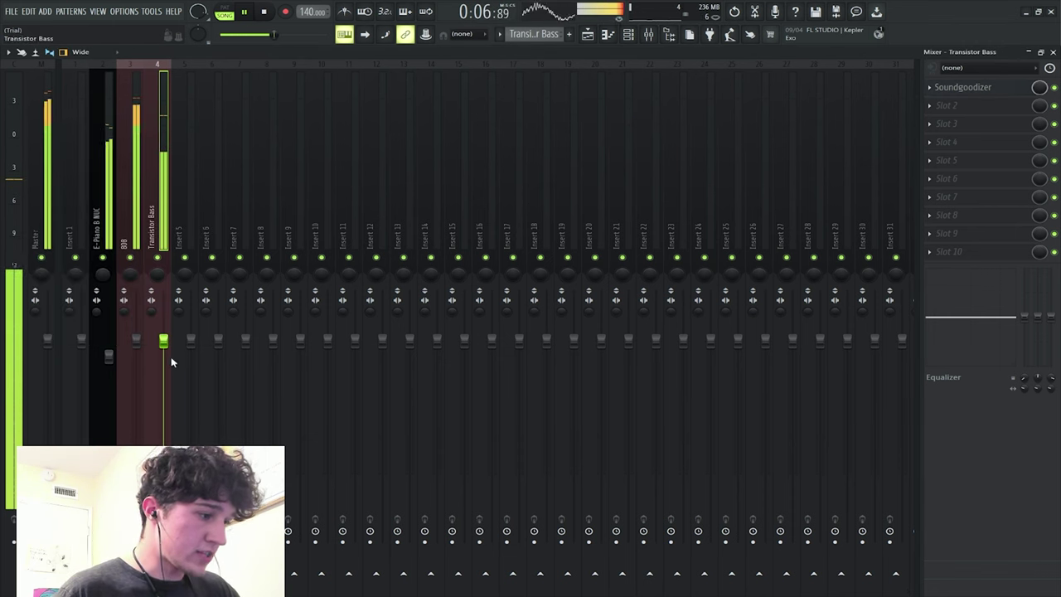
- Lower the Transistor Bass mixer track's volume, stop playback and return to the playlist
drag(164, 341, 165, 374)
key(space)
key(F5)
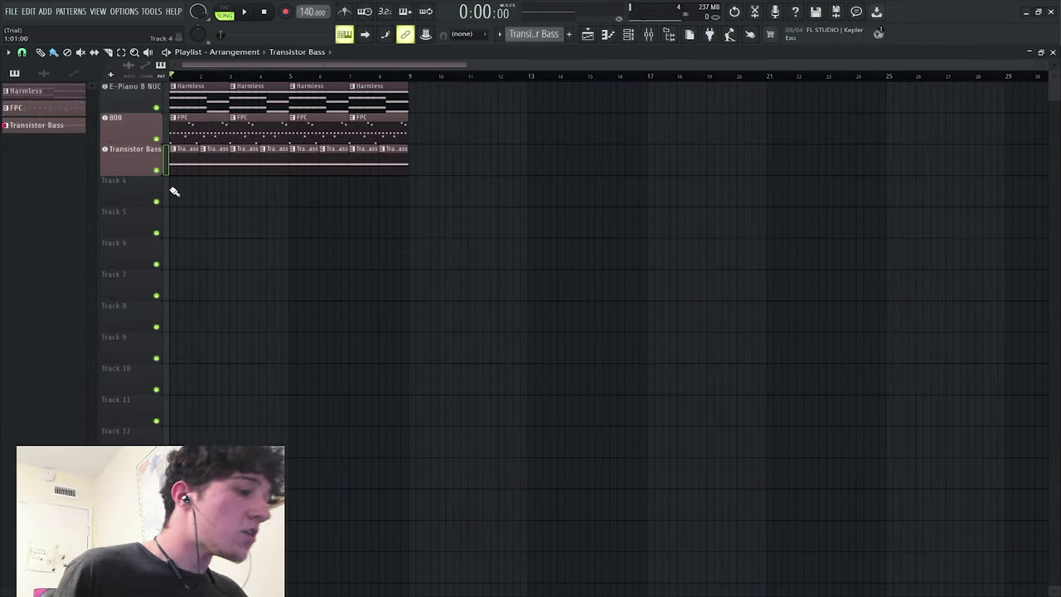
click(652, 38)
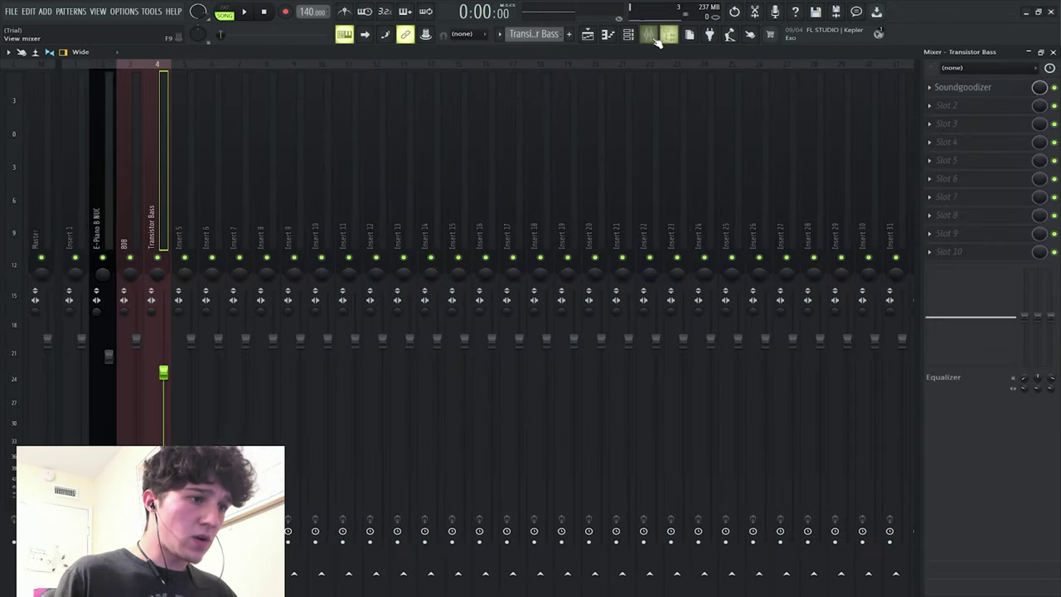
click(652, 39)
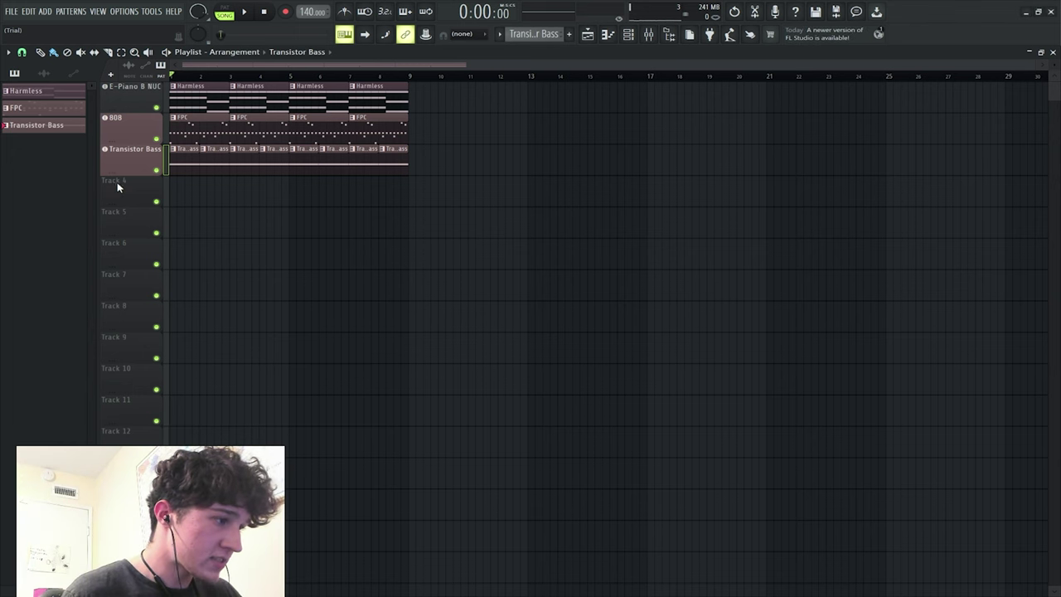
- Write a Harmor melody for the Piano 2 track and repeat its clip over bars 1 to 8
key(ctrl+z)
drag(199, 187, 360, 189)
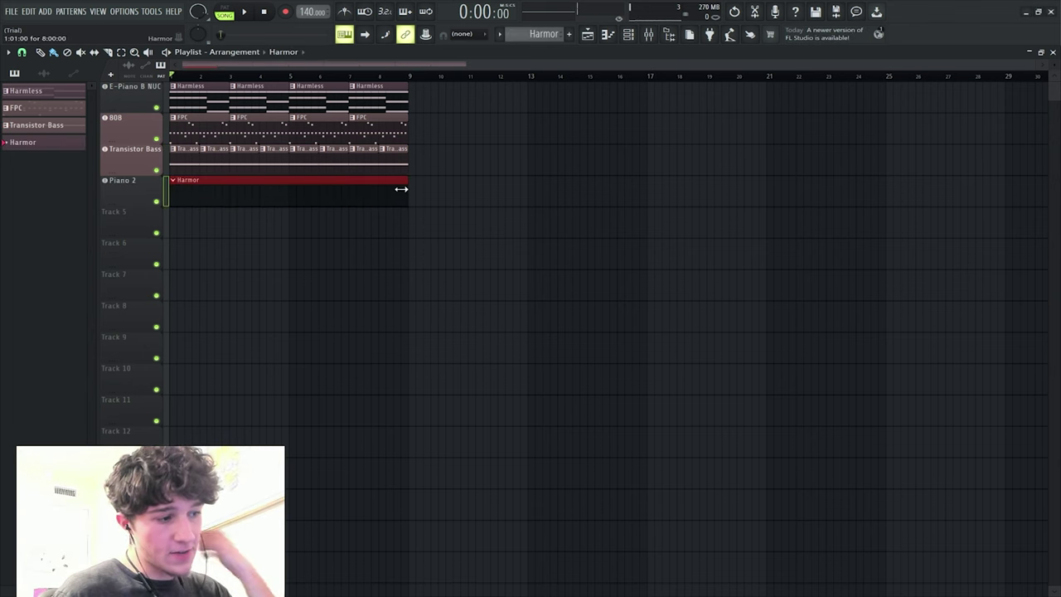
double_click(274, 200)
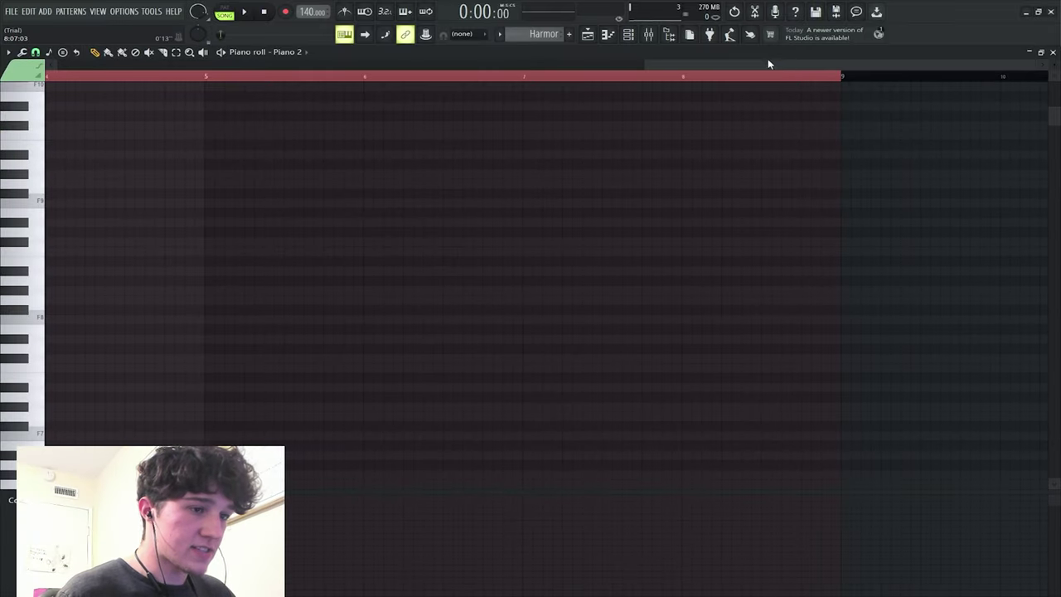
drag(768, 63, 59, 62)
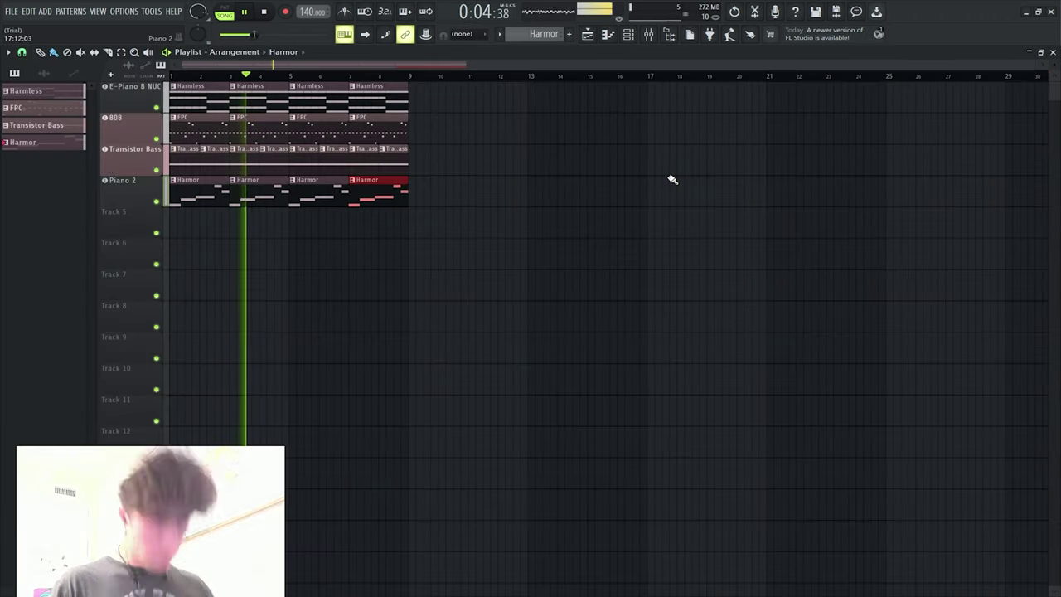
- Add Fruity Multiband Compressor and Fruity Delay 3 to the Piano 2 mixer track and listen to the result
key(space)
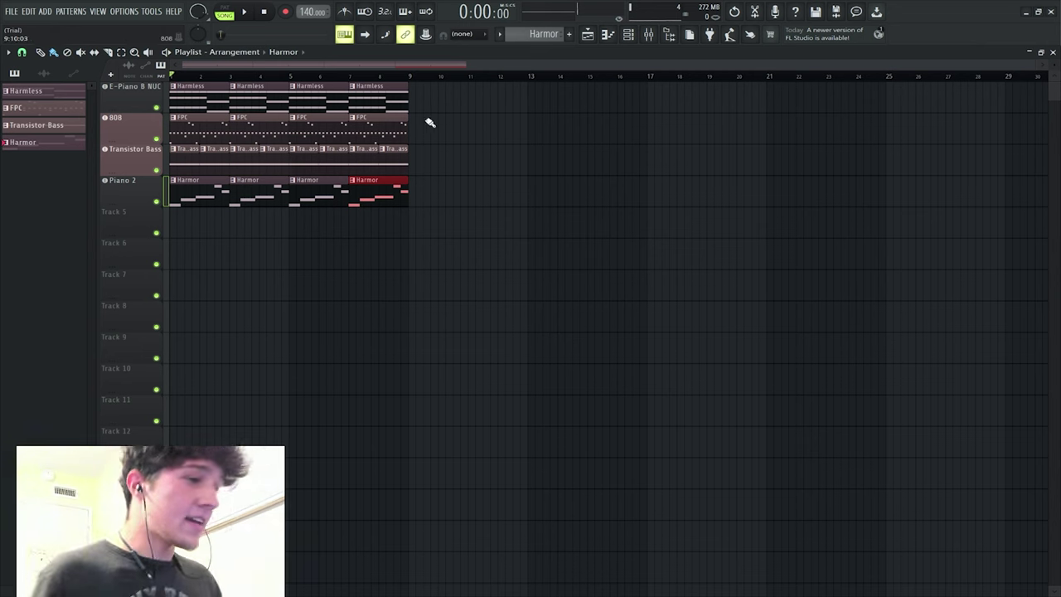
click(651, 38)
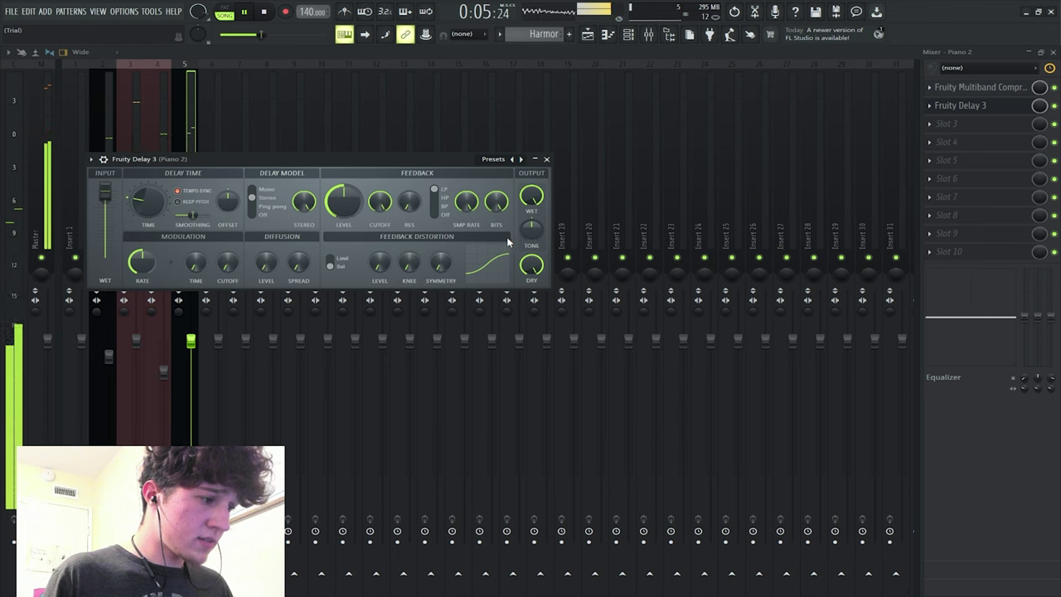
click(546, 159)
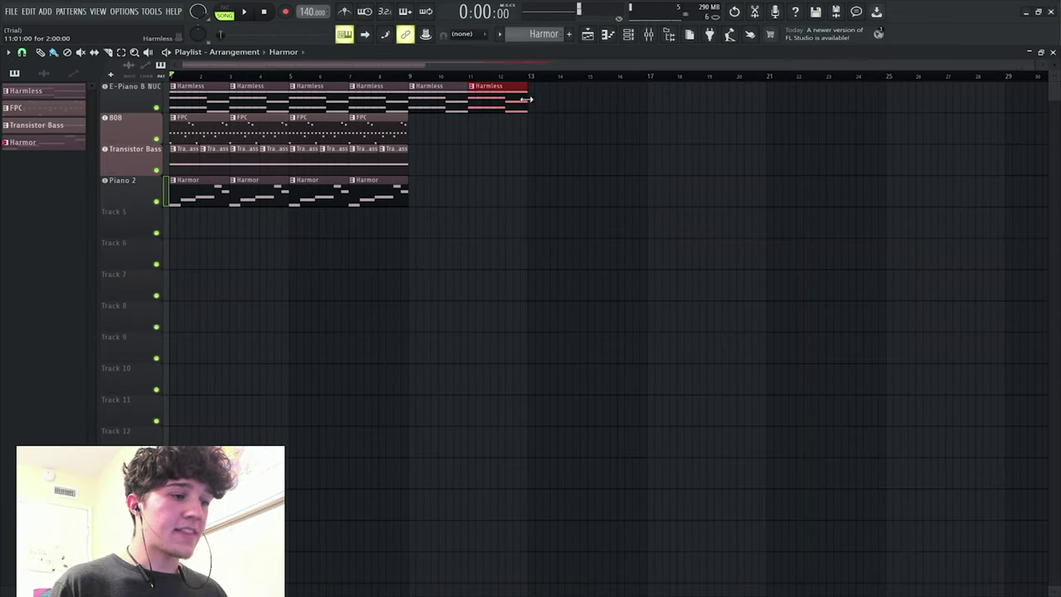
- Duplicate the E-Piano, 808, Transistor Bass and Piano 2 clips across bars 9 to 16
key(ctrl+b)
key(ctrl+b)
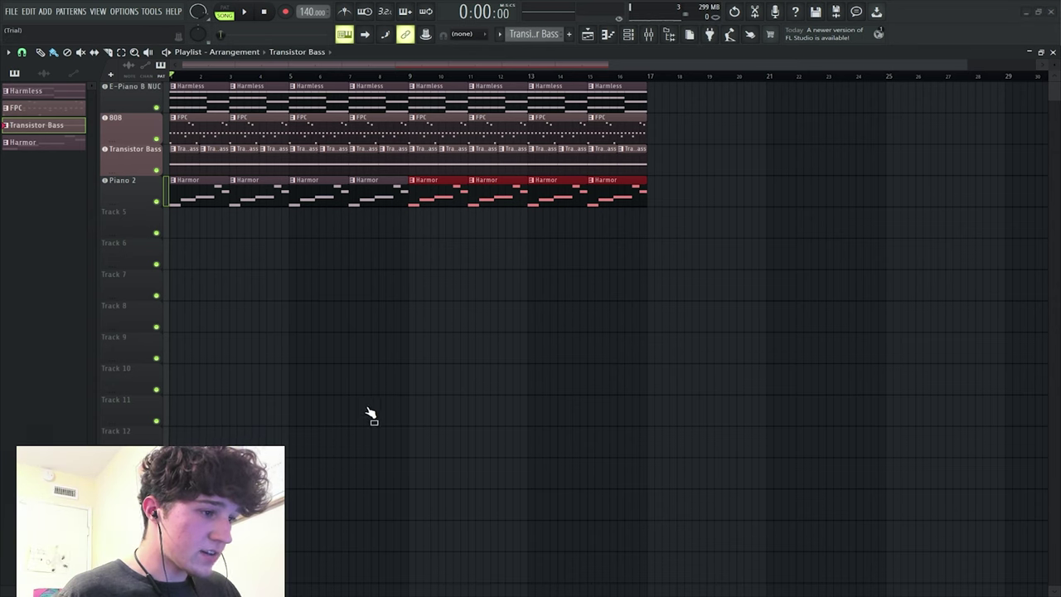
- Add a PoiZone instrument track with a two-bar melody and repeat its clip over bars 9 to 16
drag(141, 240, 132, 214)
click(131, 205)
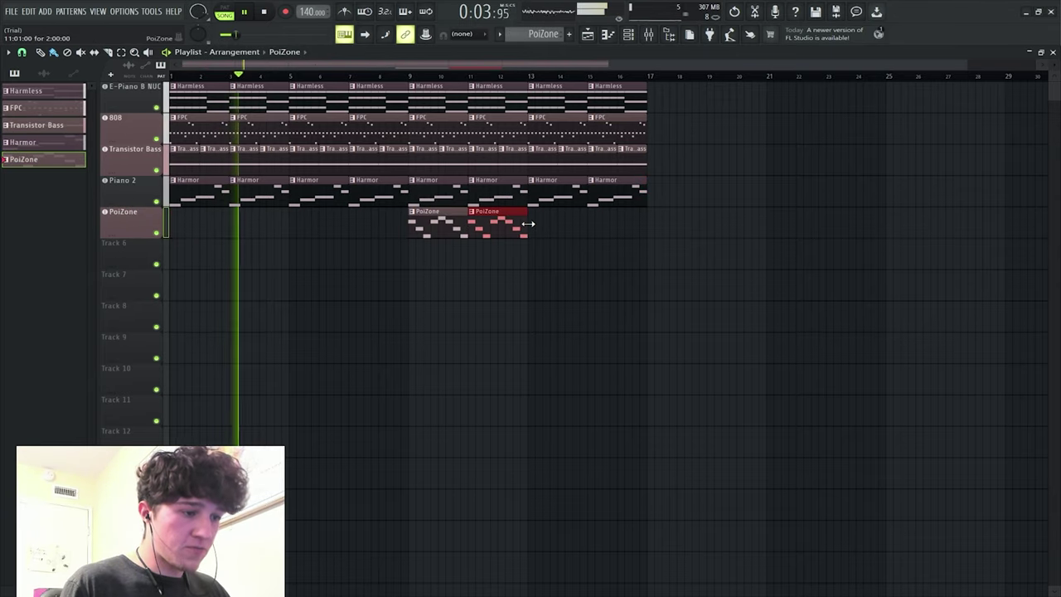
key(ctrl+b)
key(ctrl+b)
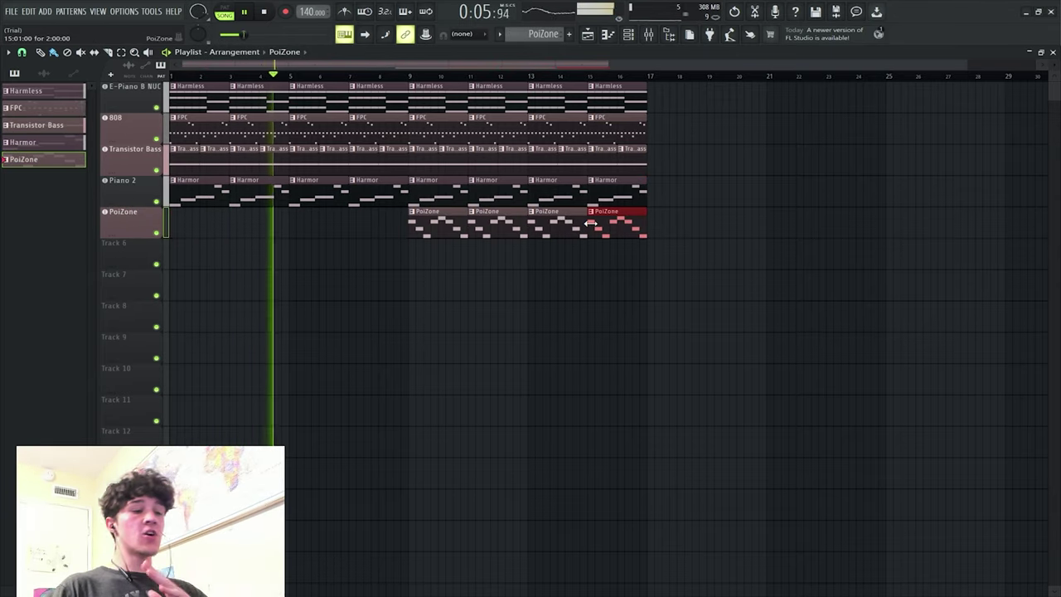
- Listen to the PoiZone section from bar 9, check the mixer and play the full arrangement from the start
click(408, 76)
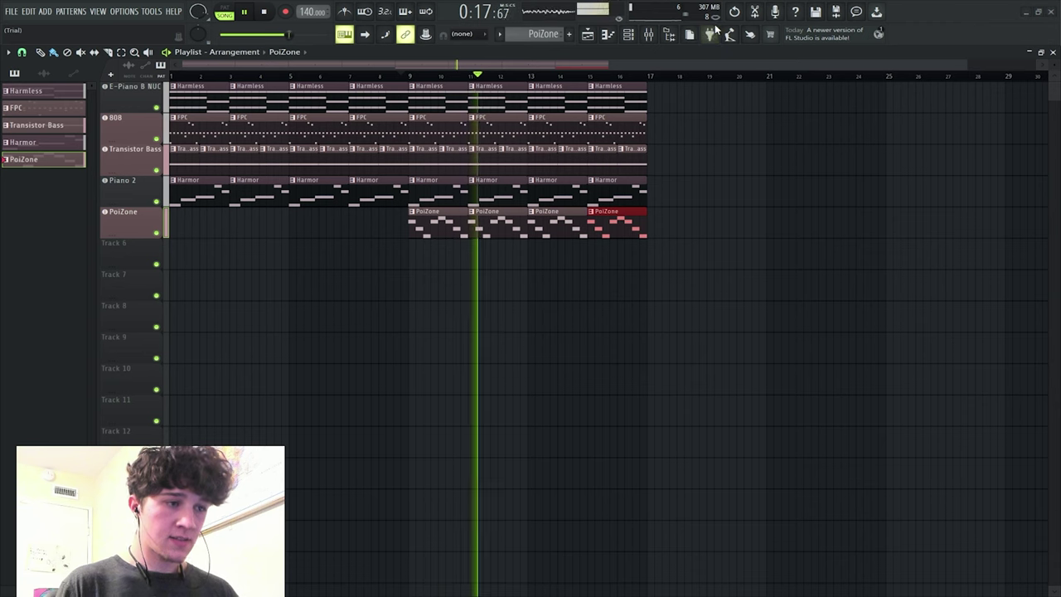
key(space)
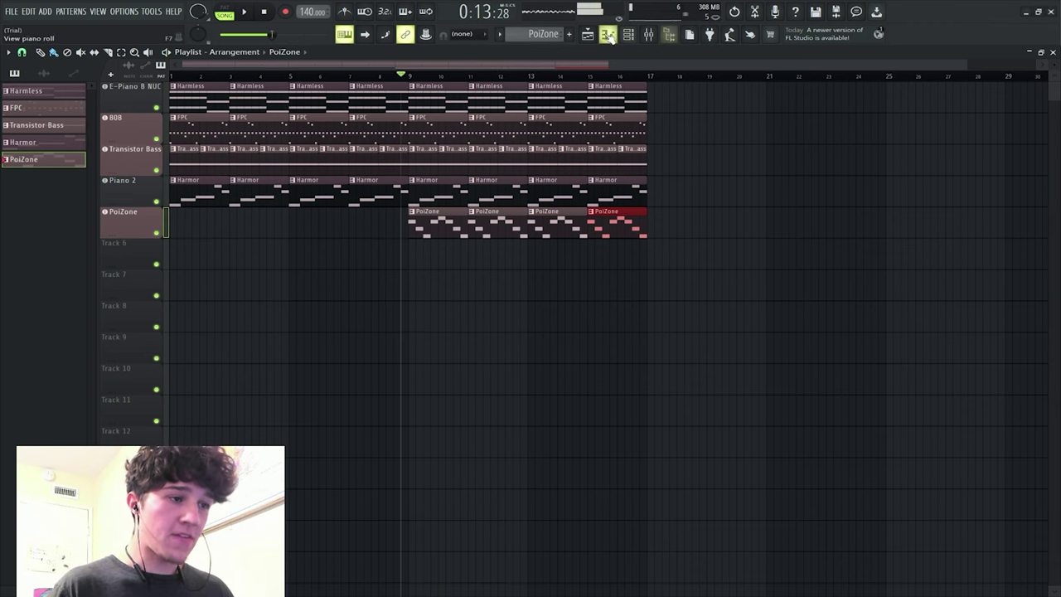
click(648, 33)
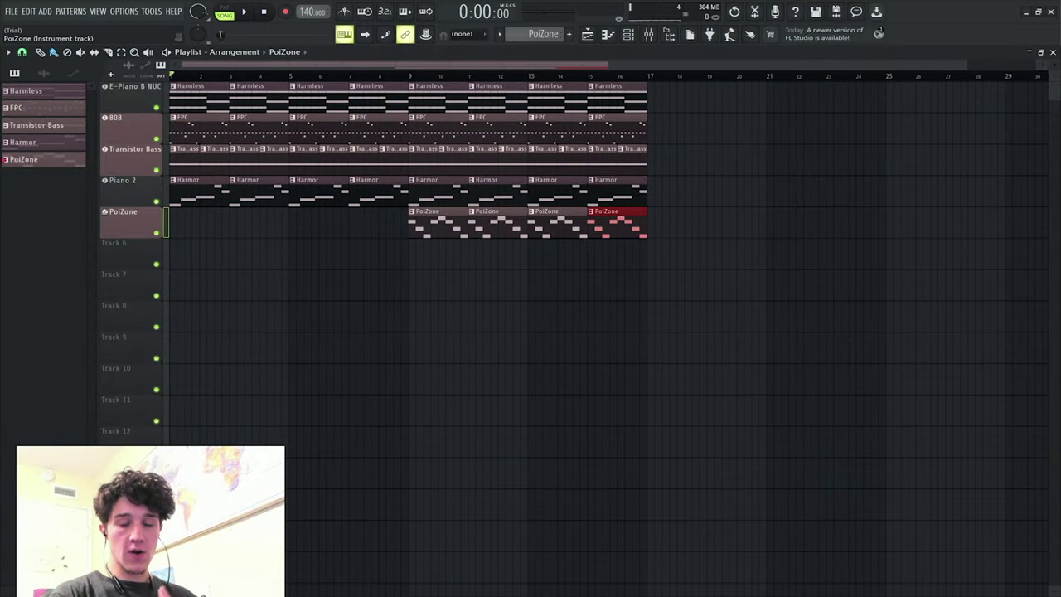
key(space)
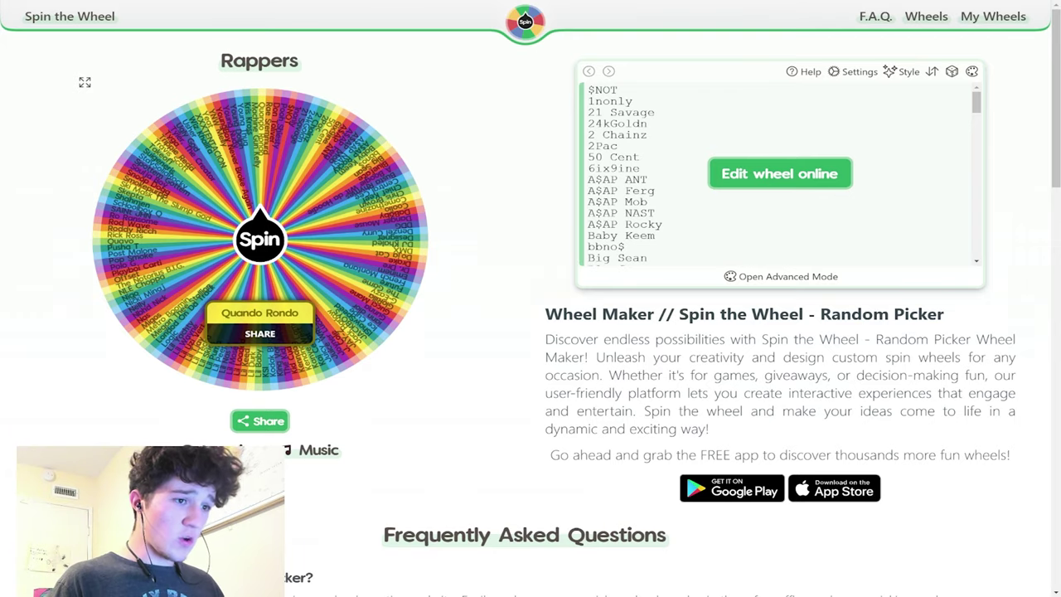
- Spin the Rappers wheel for another artist, and play back the 155 BPM arrangement in designeerrrr.flp
click(261, 239)
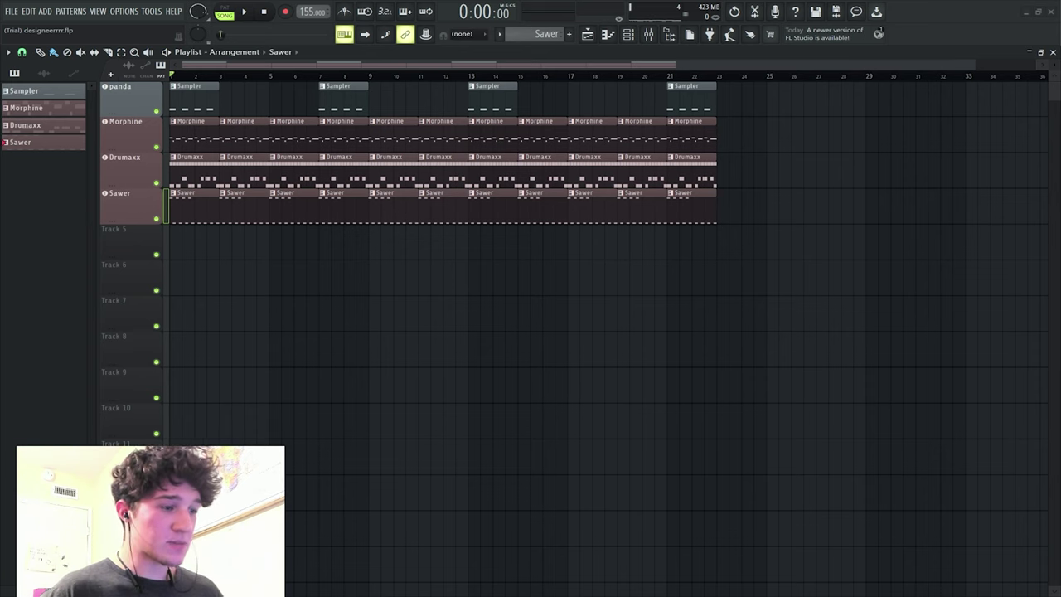
key(space)
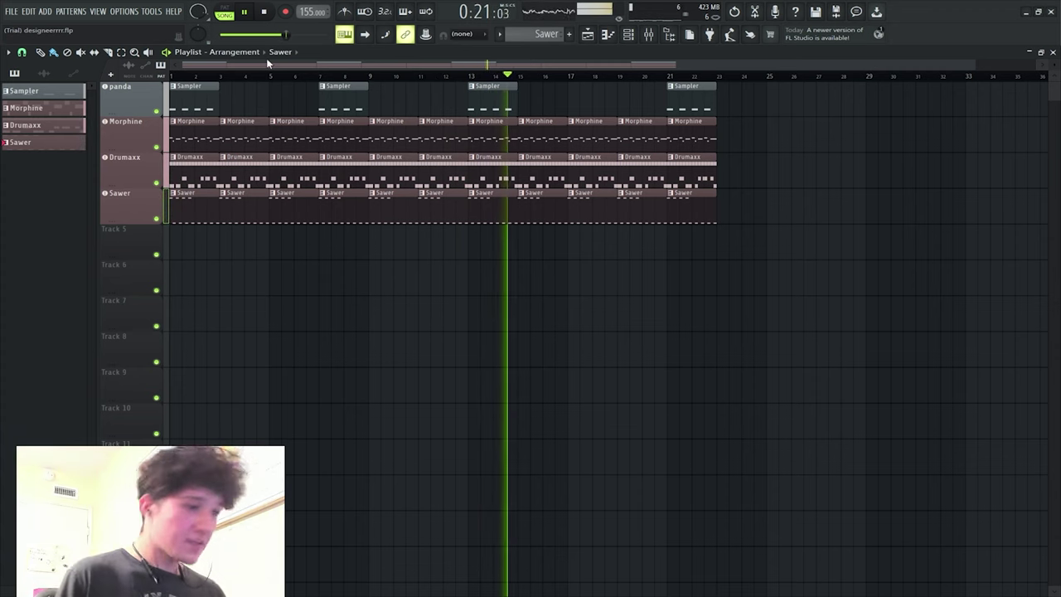
key(space)
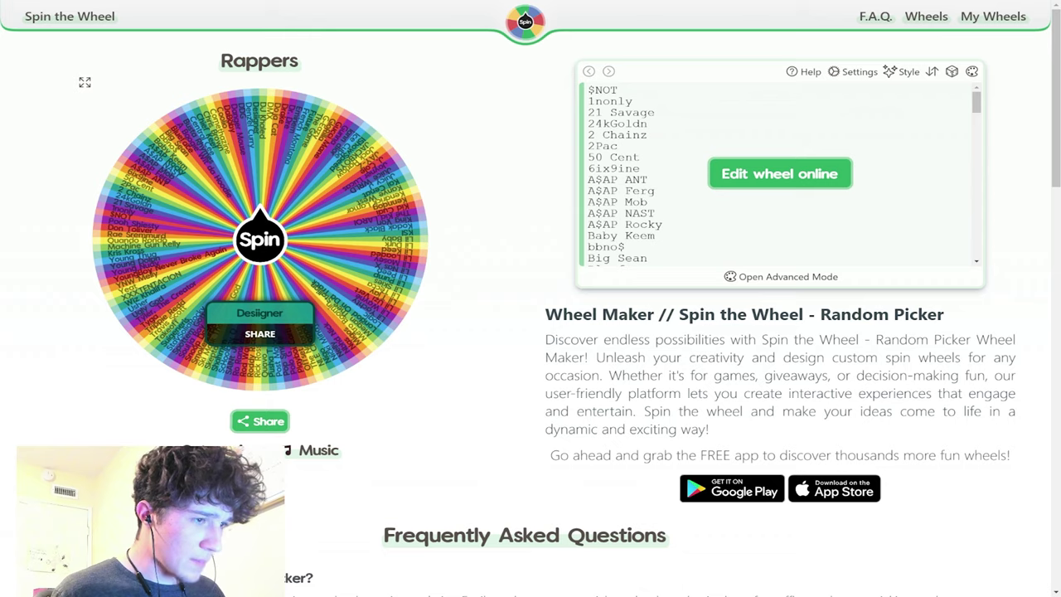
- Spin the Rappers wheel to pick another artist for the next beat
click(274, 219)
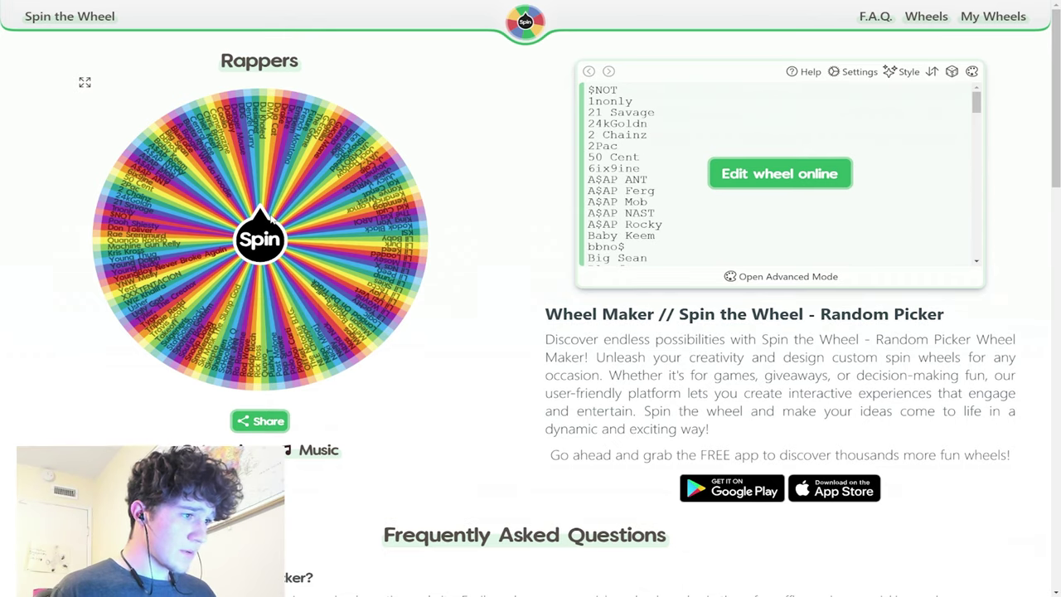
click(271, 219)
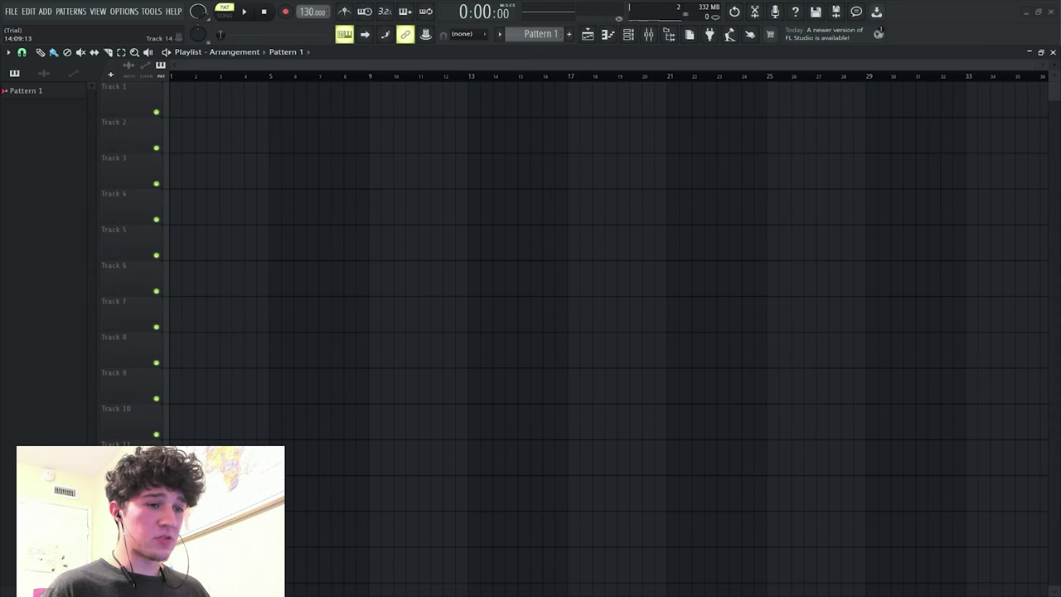
- Add a Drumaxx instrument in the empty project and play a two-bar beat of closed hi-hats, snares and kicks
key(F9)
key(F9)
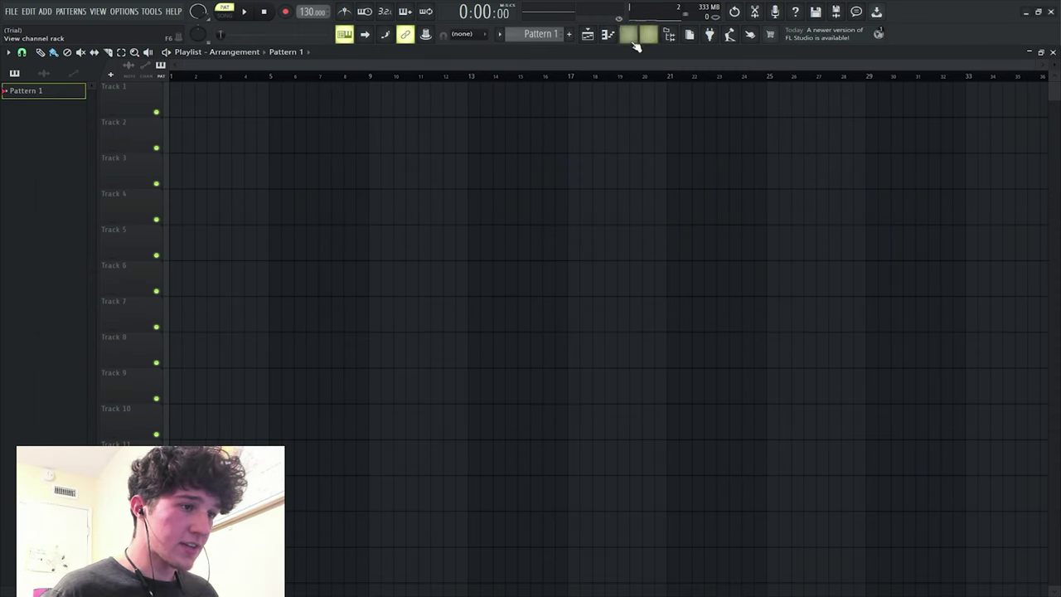
click(711, 37)
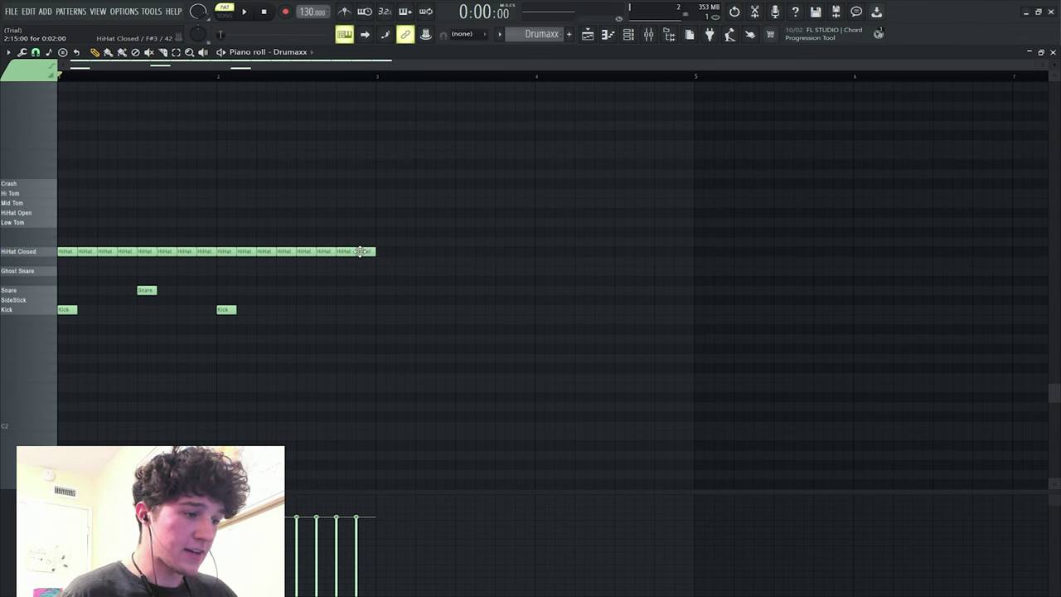
key(space)
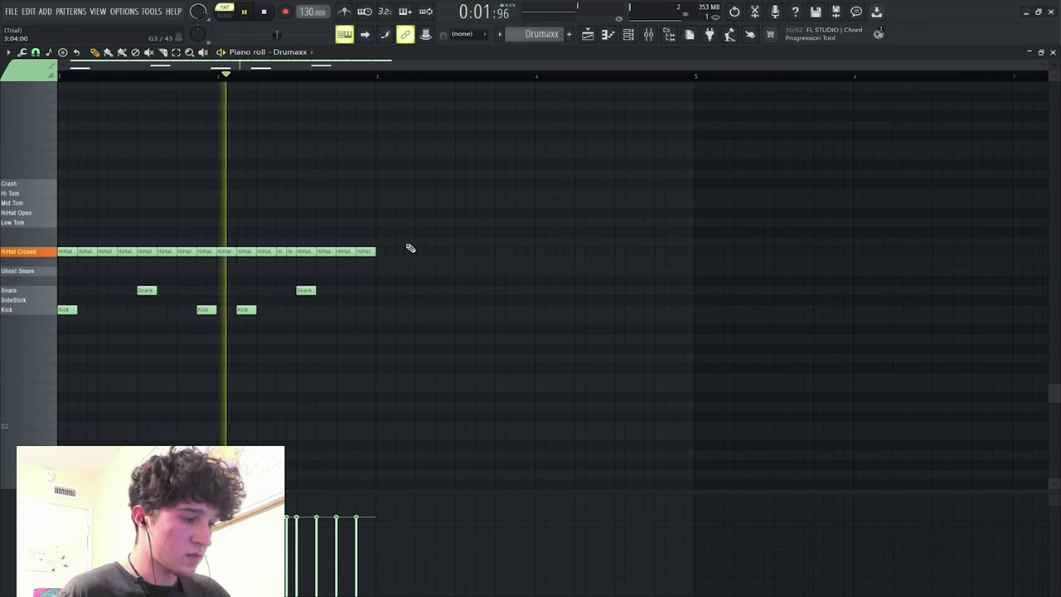
key(space)
key(F5)
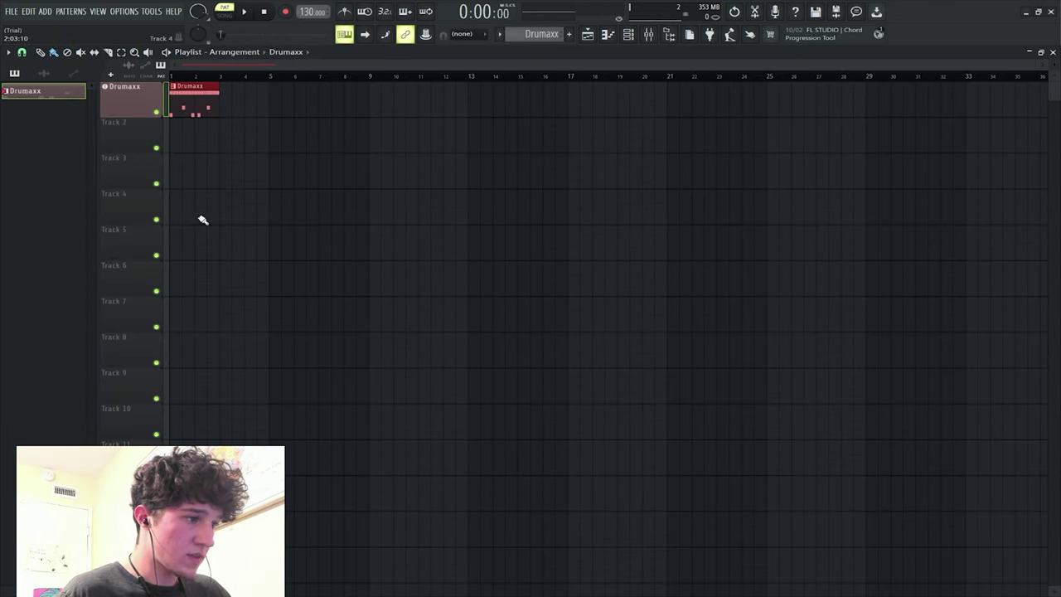
- Load the Hip Hop preset Booty Shaker FG in Drumaxx and play the drum pattern with it
click(154, 99)
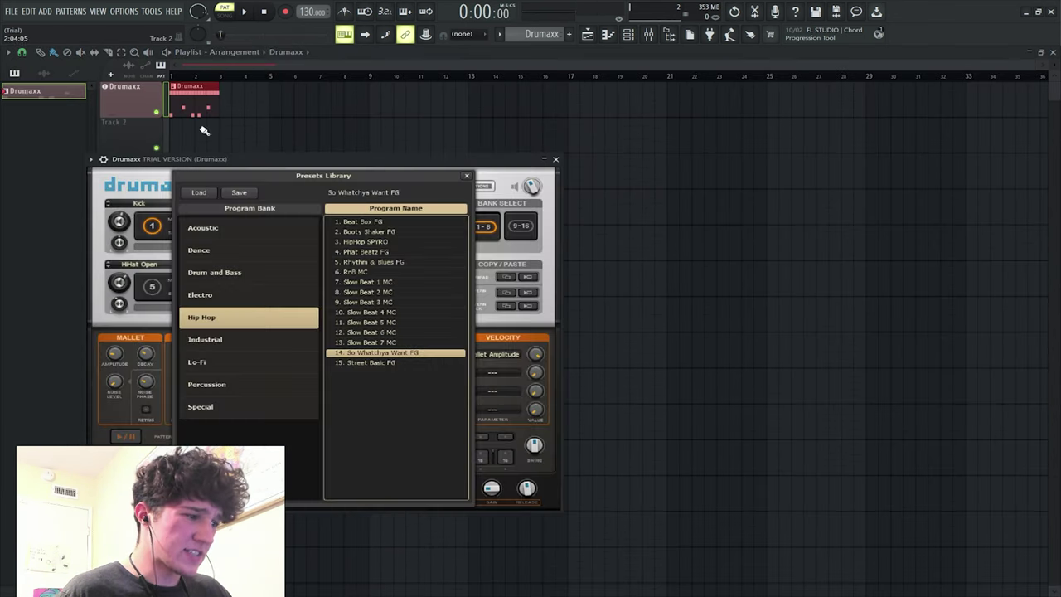
click(390, 232)
key(Escape)
key(F7)
key(space)
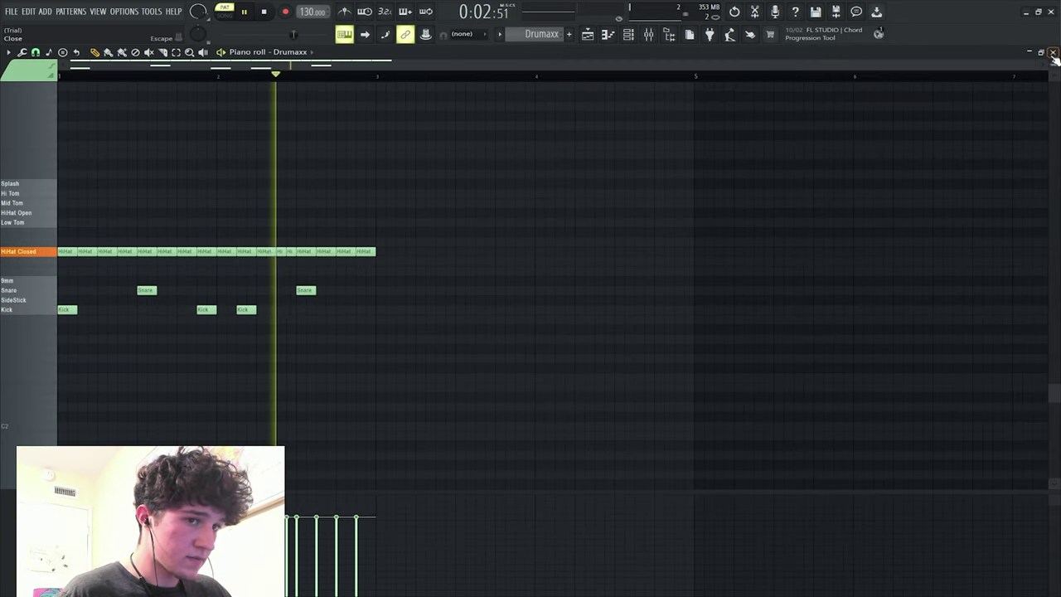
key(F5)
- Switch Drumaxx to the Beat Box FG preset, move the snare hits to Clap R and play the pattern
click(112, 99)
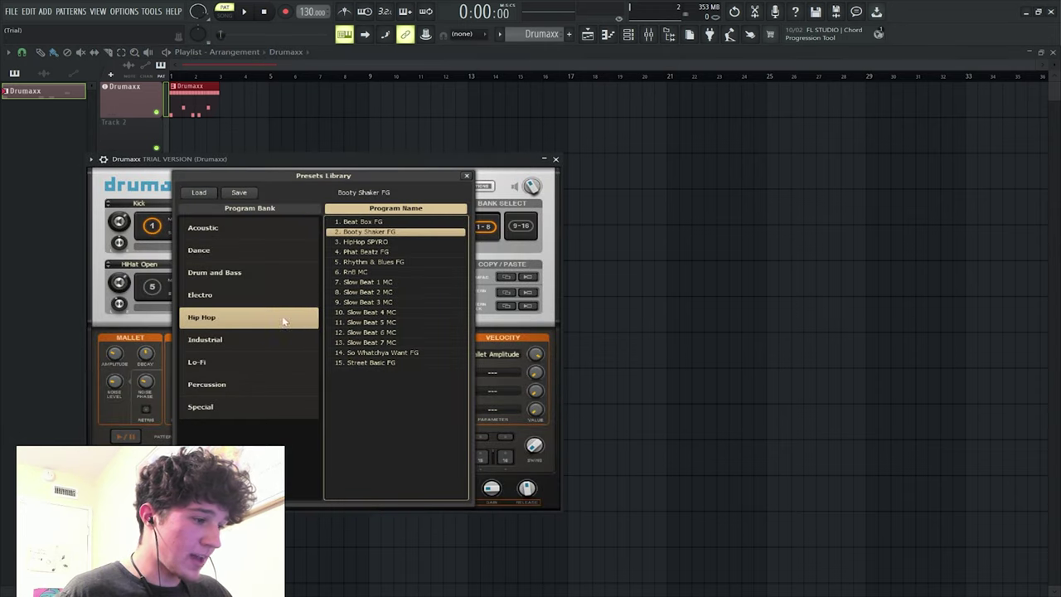
click(199, 407)
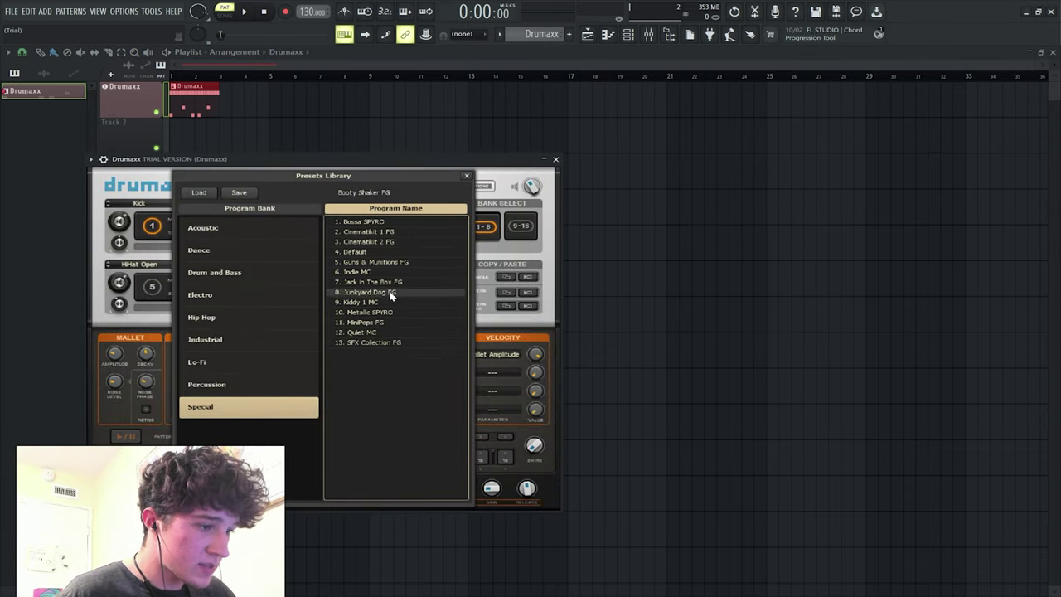
key(Escape)
double_click(200, 106)
scroll(30, 303, down, 1)
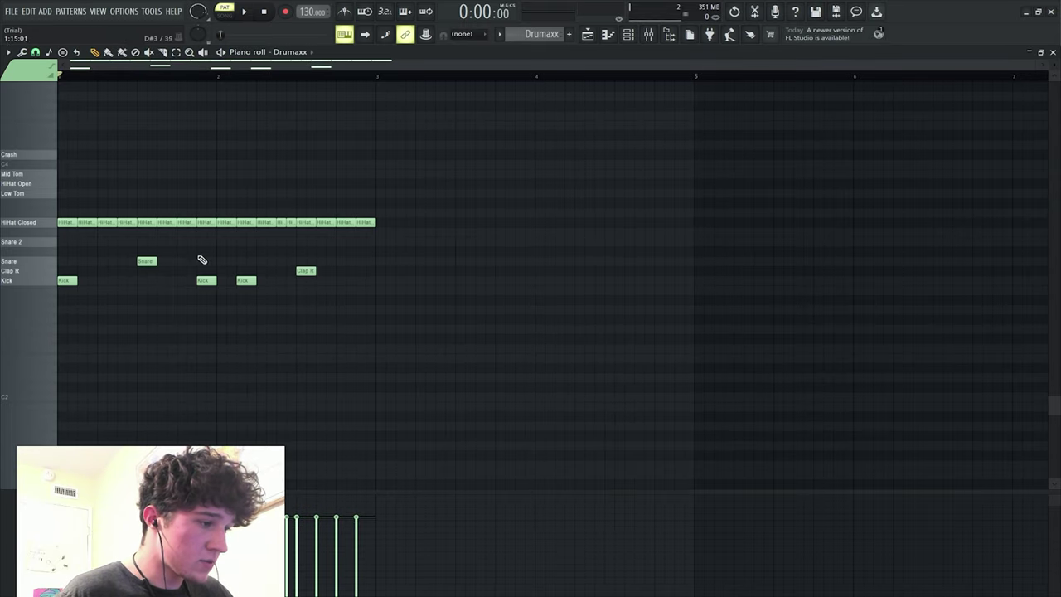
drag(148, 270, 148, 272)
key(space)
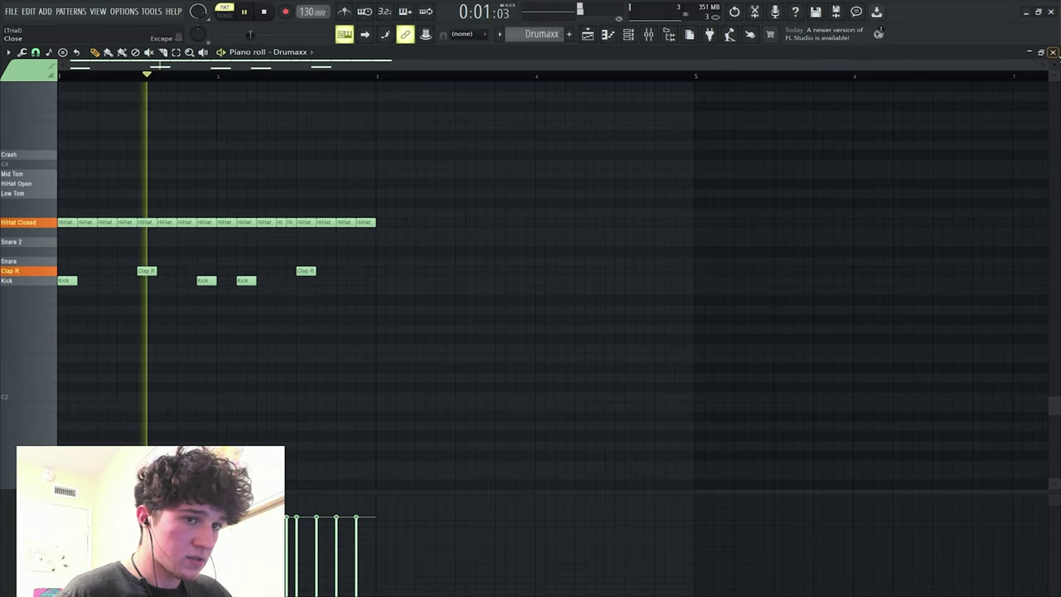
click(1053, 52)
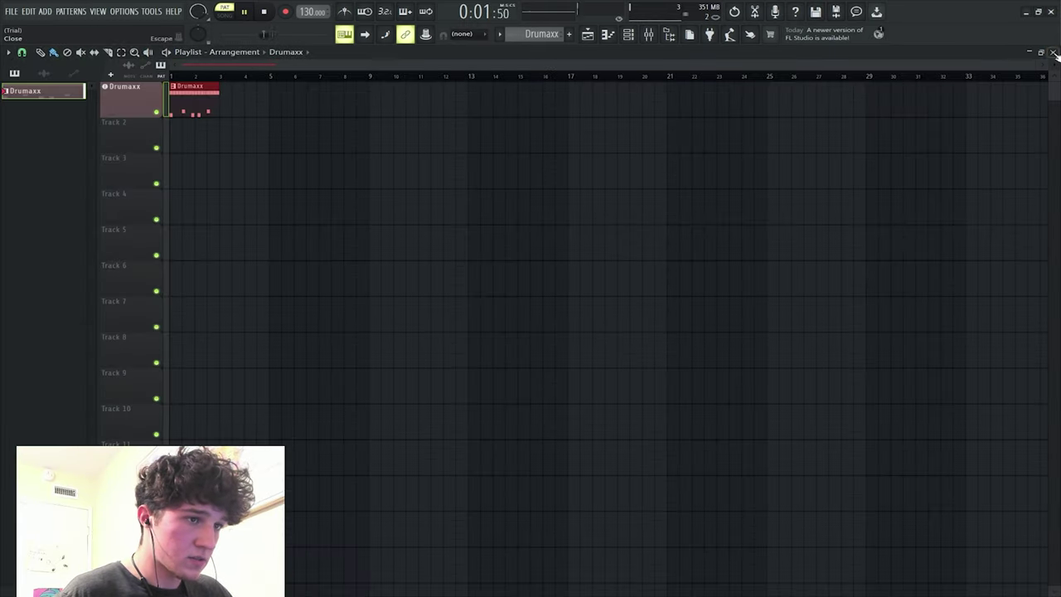
- Reopen the Drumaxx preset selection and replay the drum pattern in the playlist
click(146, 98)
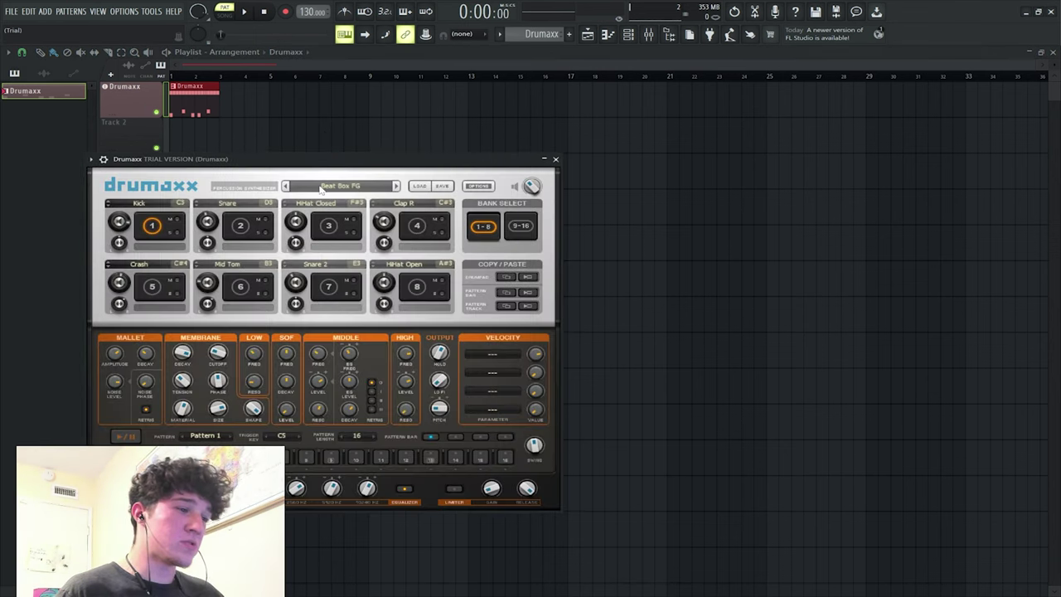
click(328, 191)
click(555, 158)
key(space)
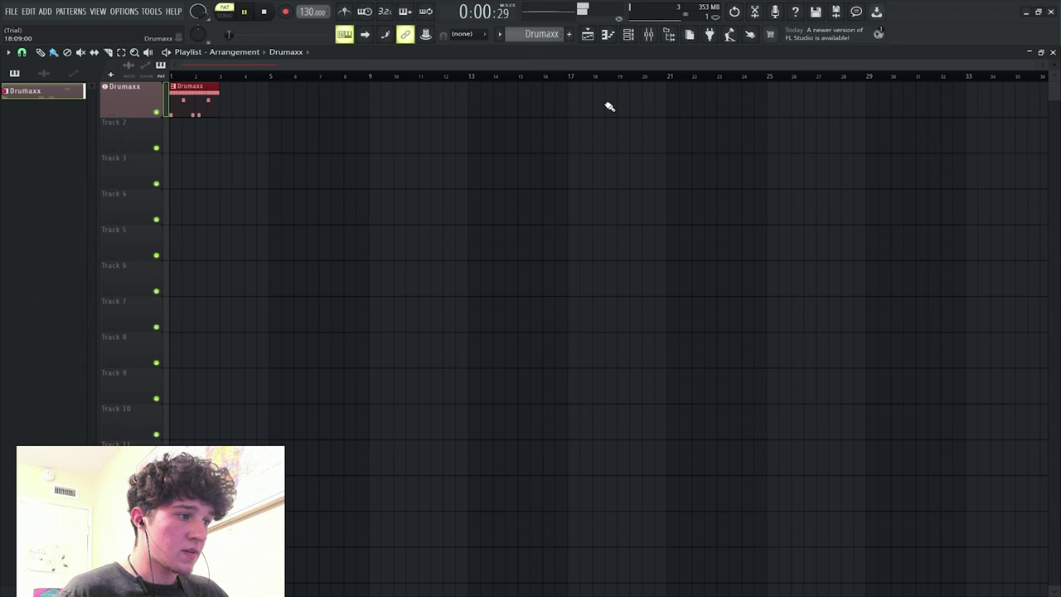
- Add Soundgoodizer and Fruity WaveShaper to the Drumaxx mixer track and raise its low-shelf EQ to 18.0 dB
click(651, 39)
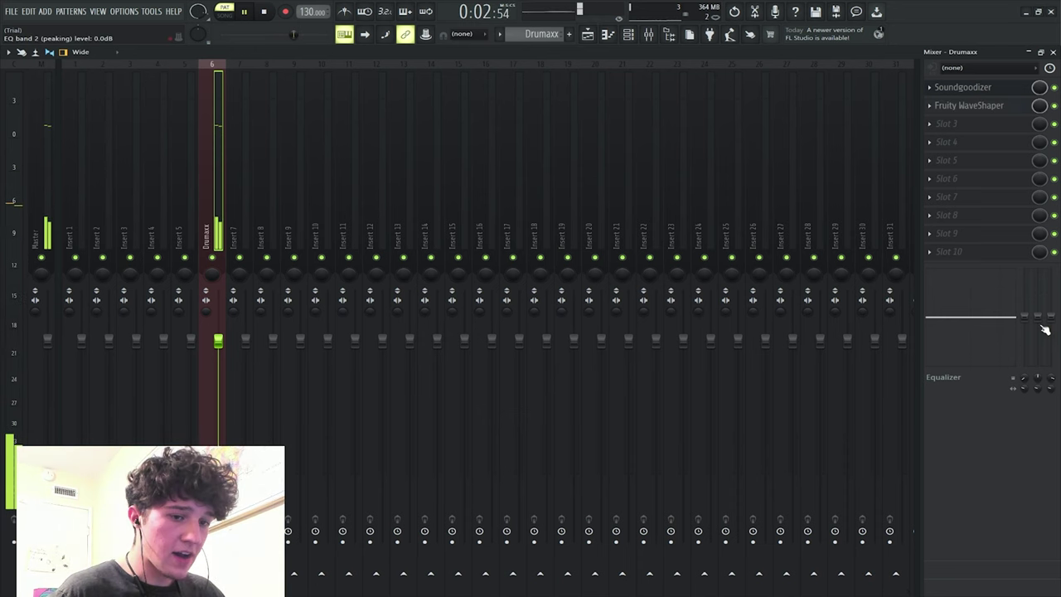
drag(1024, 316, 1025, 309)
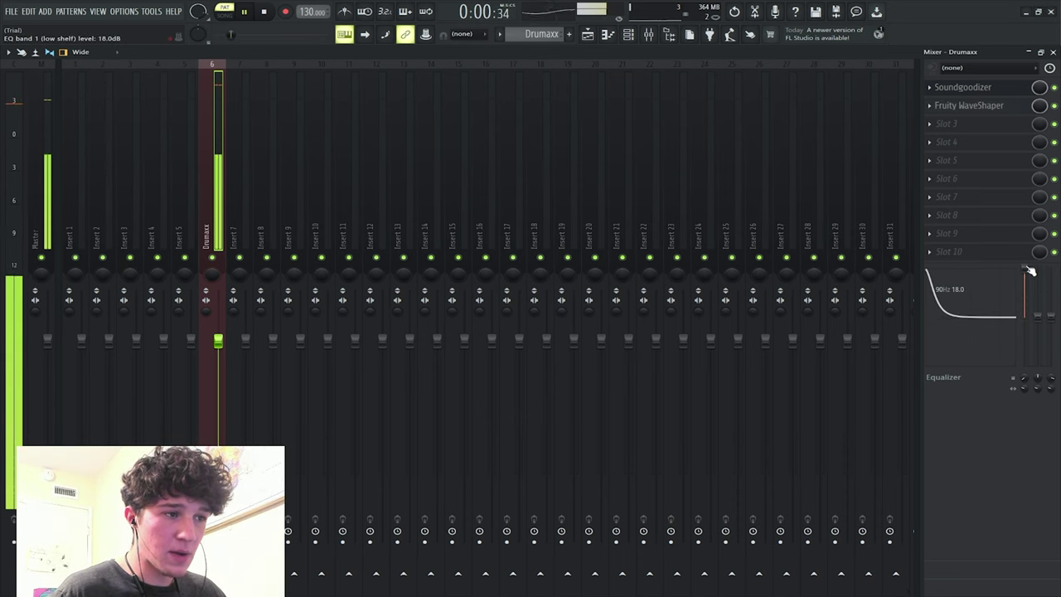
key(F5)
- Repeat the Drumaxx and Morphine clips through bar 18, and raise the whole one-bar Morphine melody by one octave
key(ctrl+b)
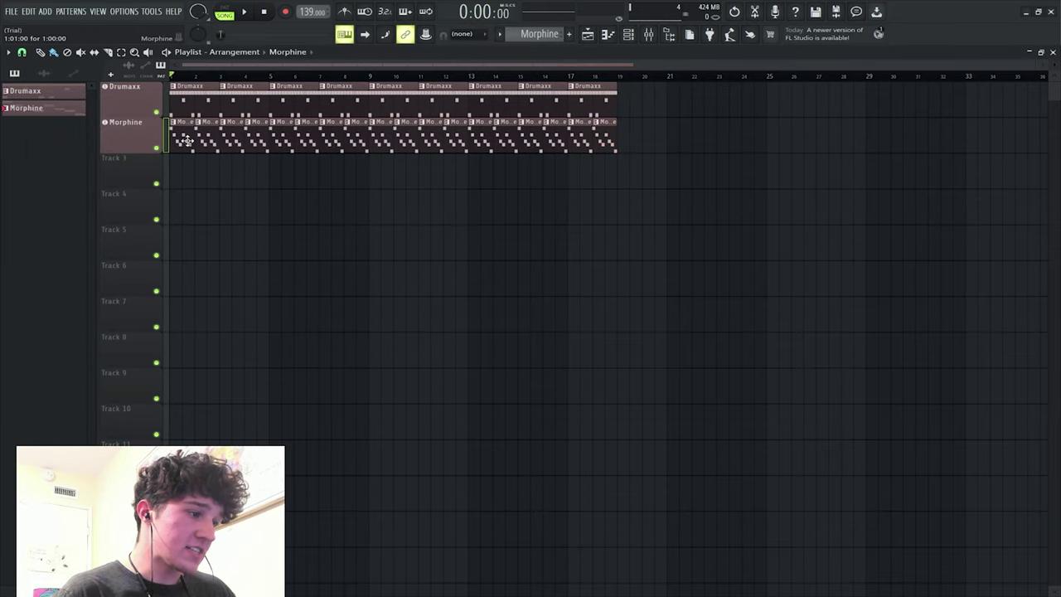
double_click(185, 142)
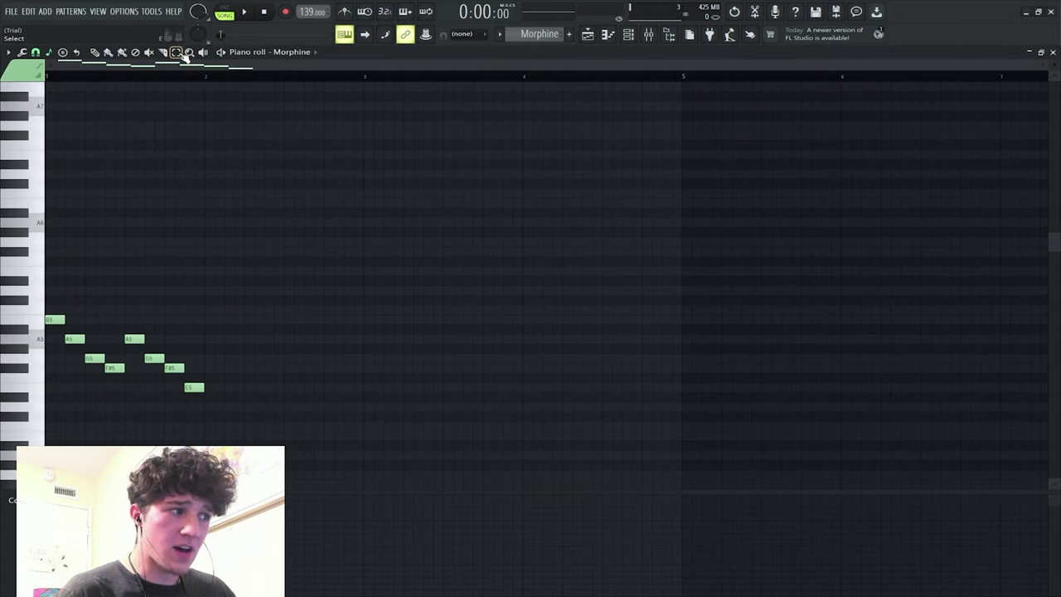
drag(338, 190, 112, 435)
mouse_move(50, 320)
mouse_down()
mouse_move(40, 193)
mouse_move(42, 204)
mouse_up()
key(space)
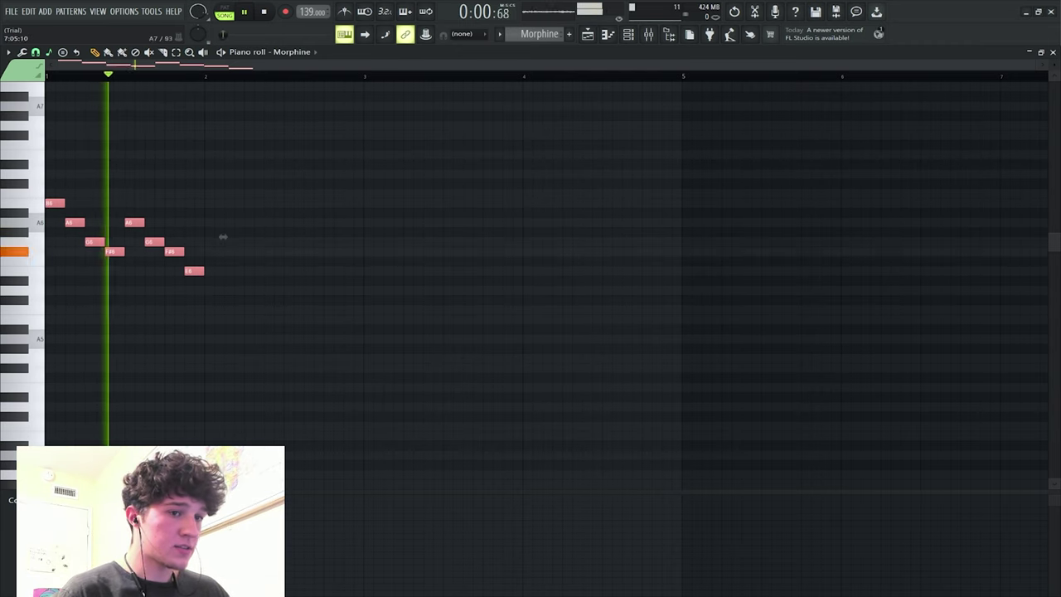
click(1053, 52)
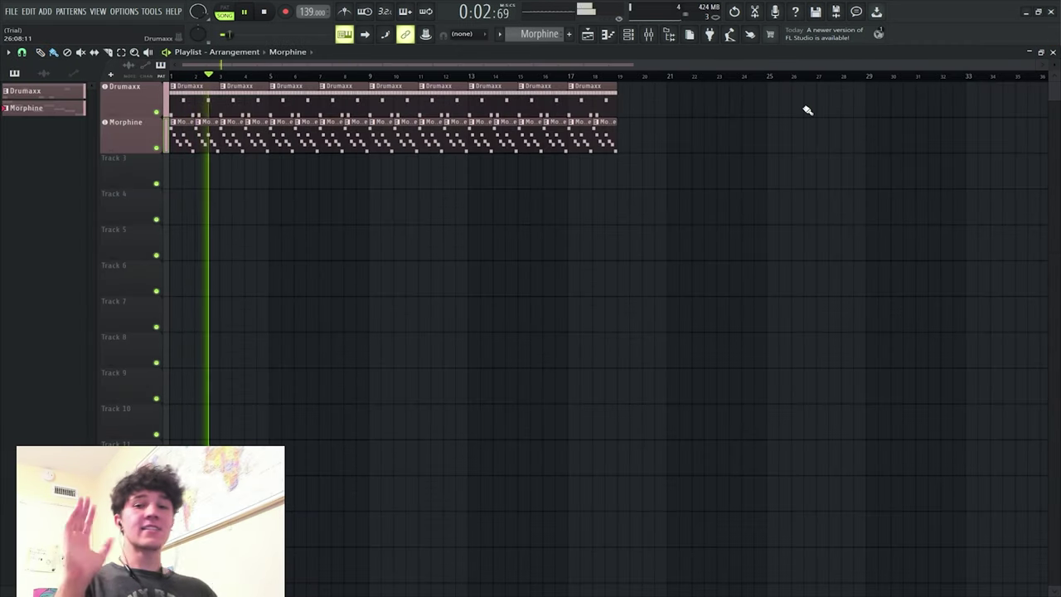
- Add a Harmor track with the Piano 6 preset and repeat its two-bar clip over bars 3 to 8
key(space)
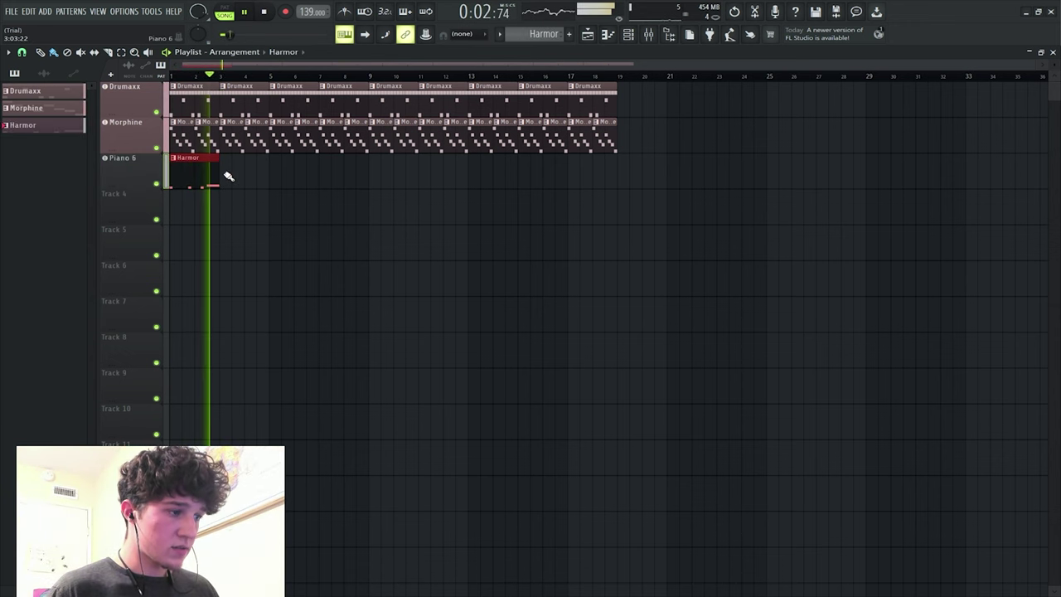
click(233, 174)
click(291, 174)
click(336, 174)
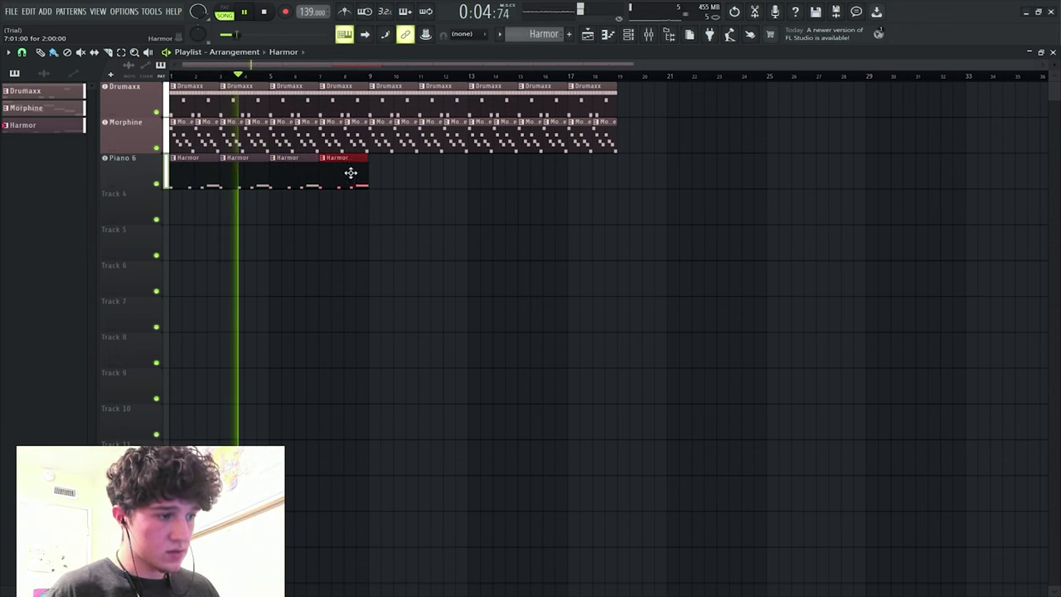
key(space)
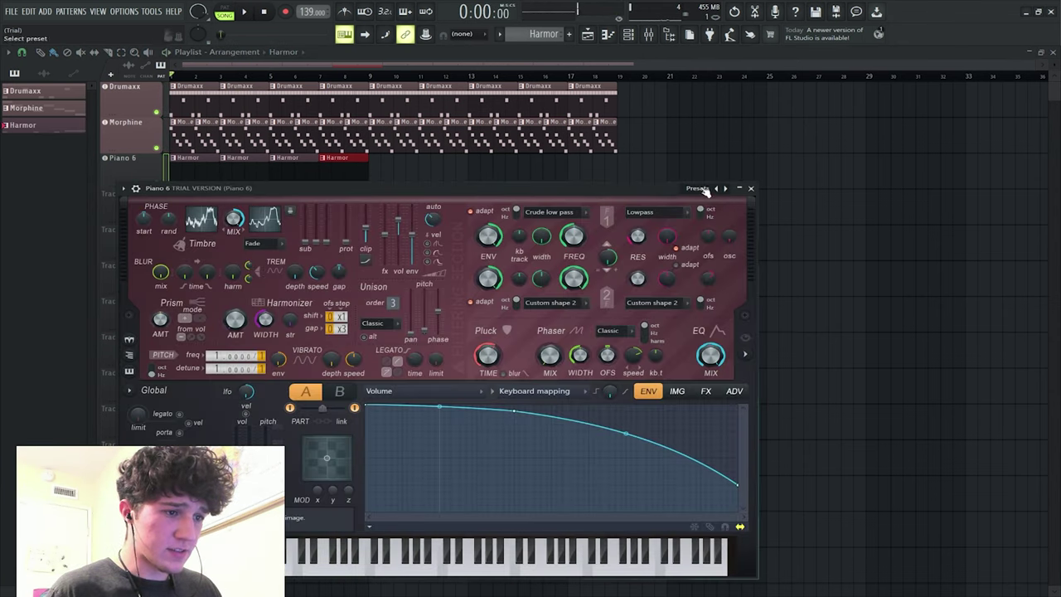
- Audition Harmor presets such as Church organ and Bonze, choose Piano 2, and repeat the Harmor clip over bars 9 to 18
key(space)
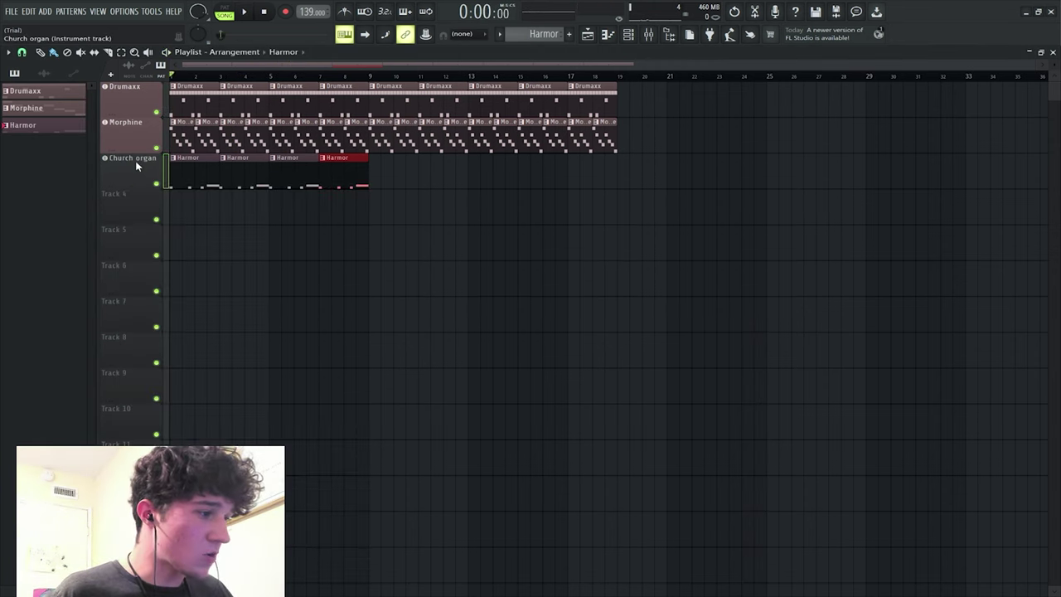
click(137, 166)
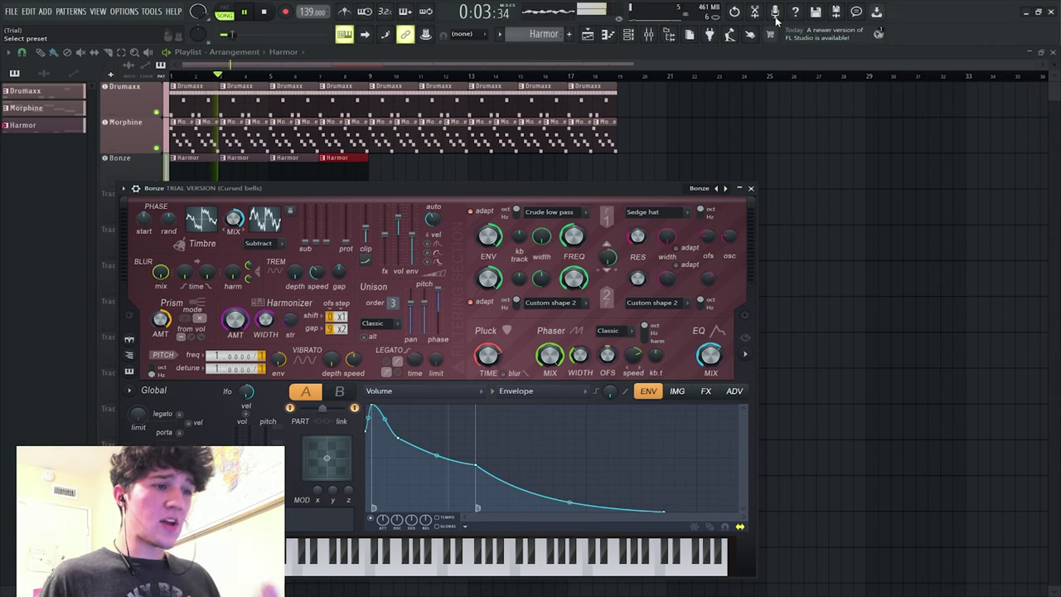
click(677, 390)
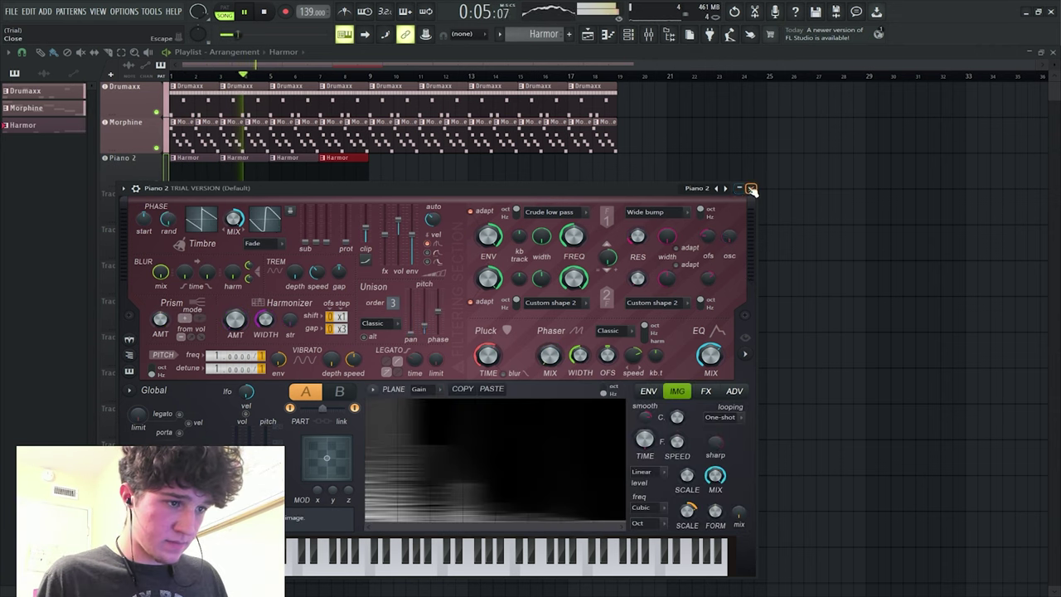
click(750, 188)
key(space)
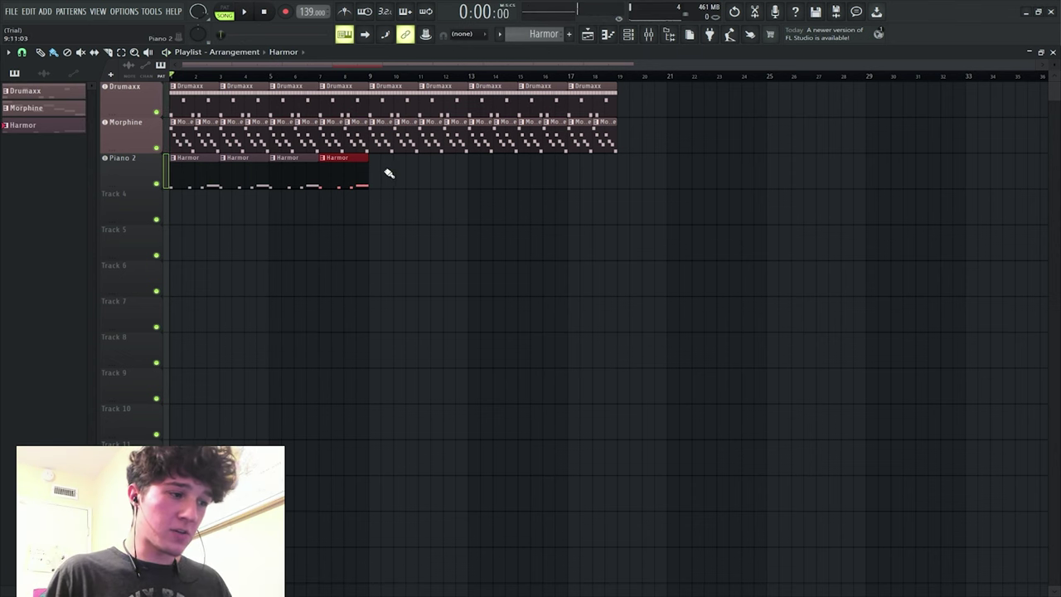
drag(389, 173, 594, 174)
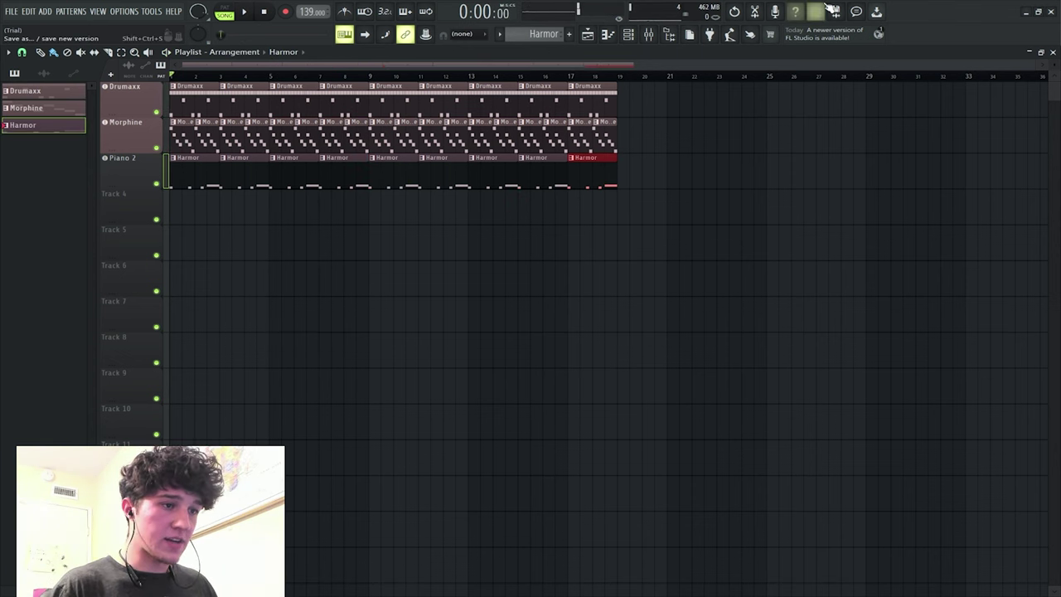
- Add Soundgoodizer to the Piano 2 mixer track, compare its modes during playback and set it to mode D
click(660, 33)
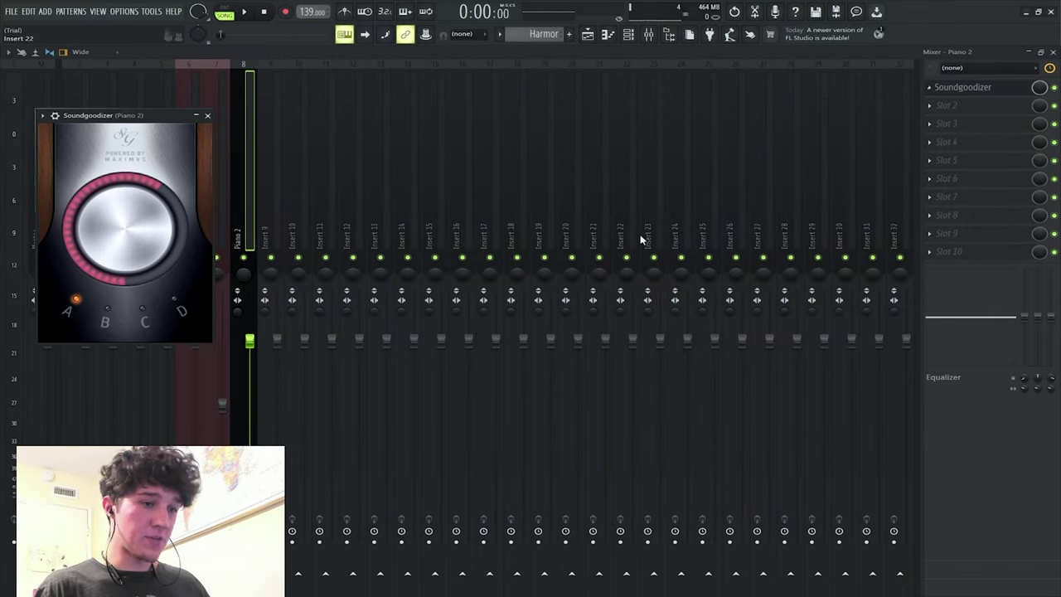
key(space)
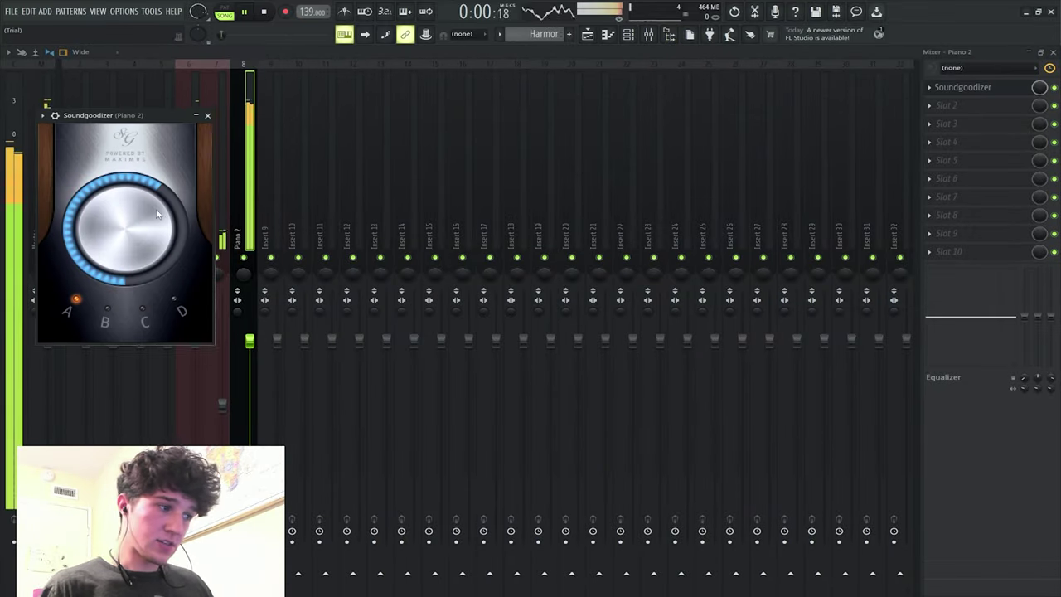
click(107, 308)
click(143, 308)
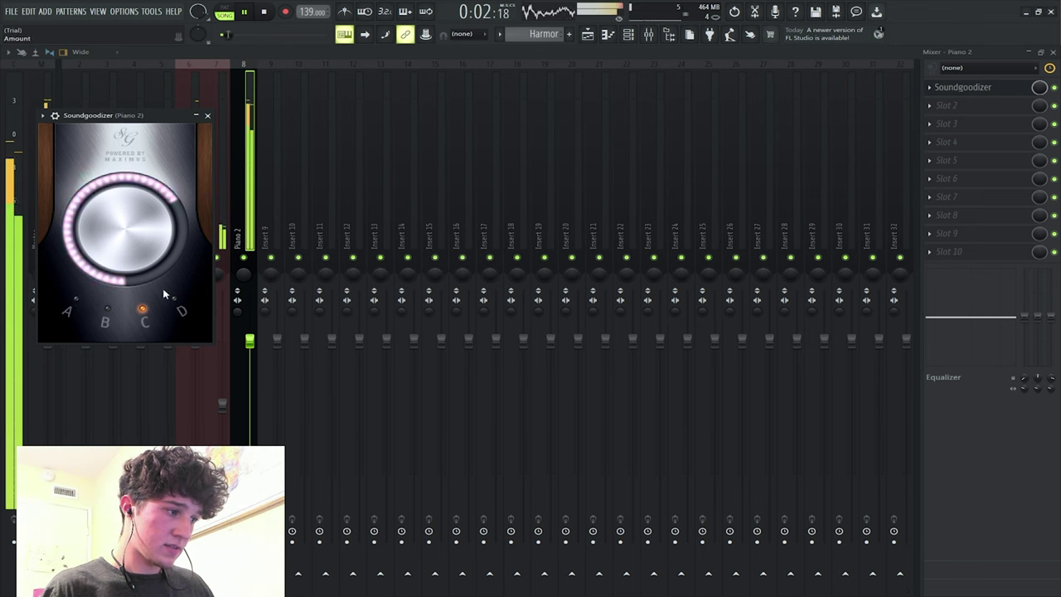
click(173, 298)
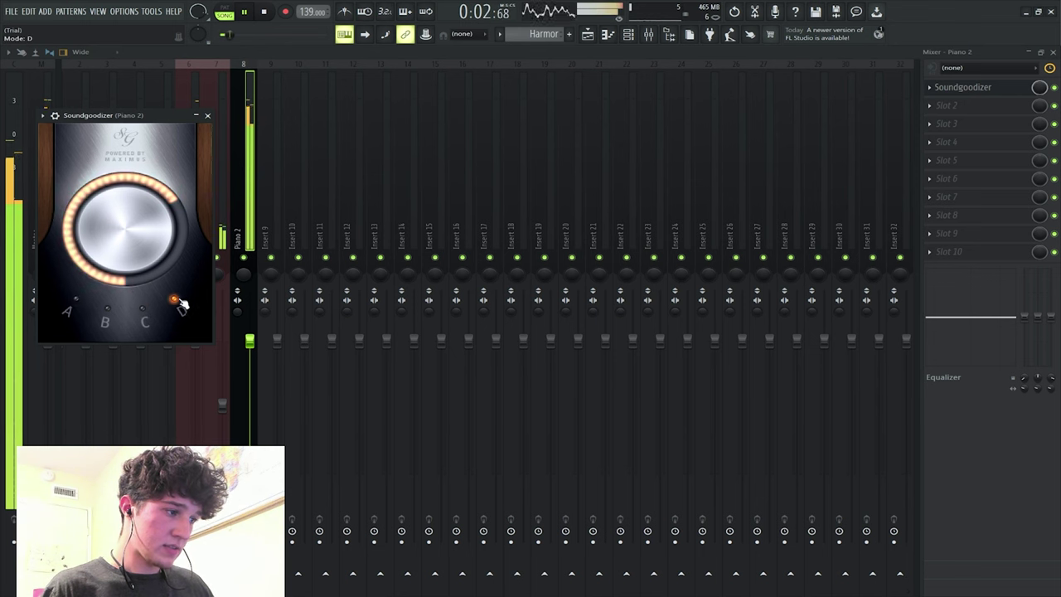
click(207, 115)
- Add EQUO and Fruity Squeeze to the Piano 2 mixer track and listen to the result
key(space)
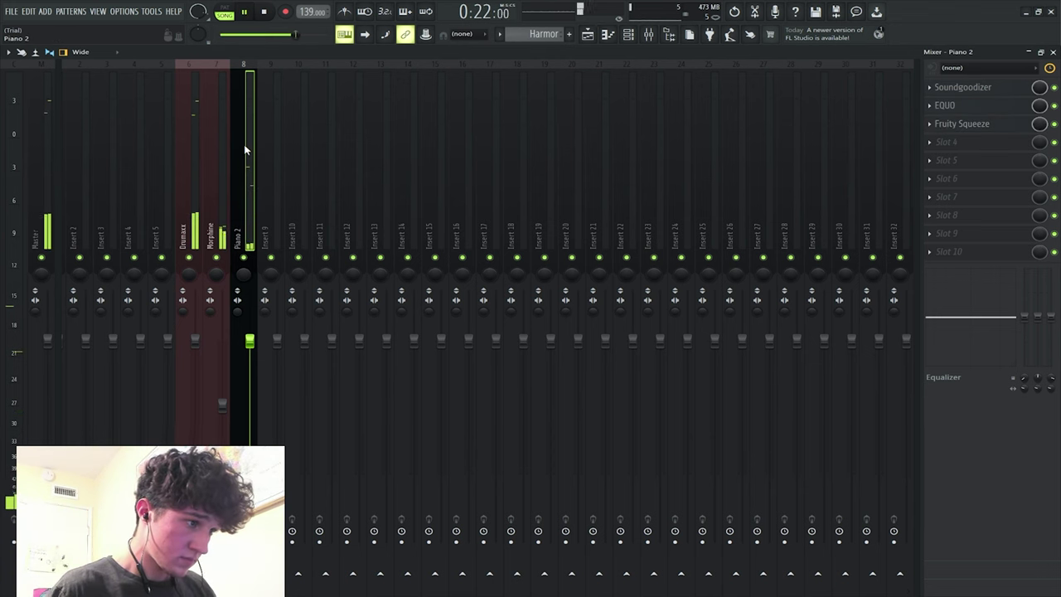
key(space)
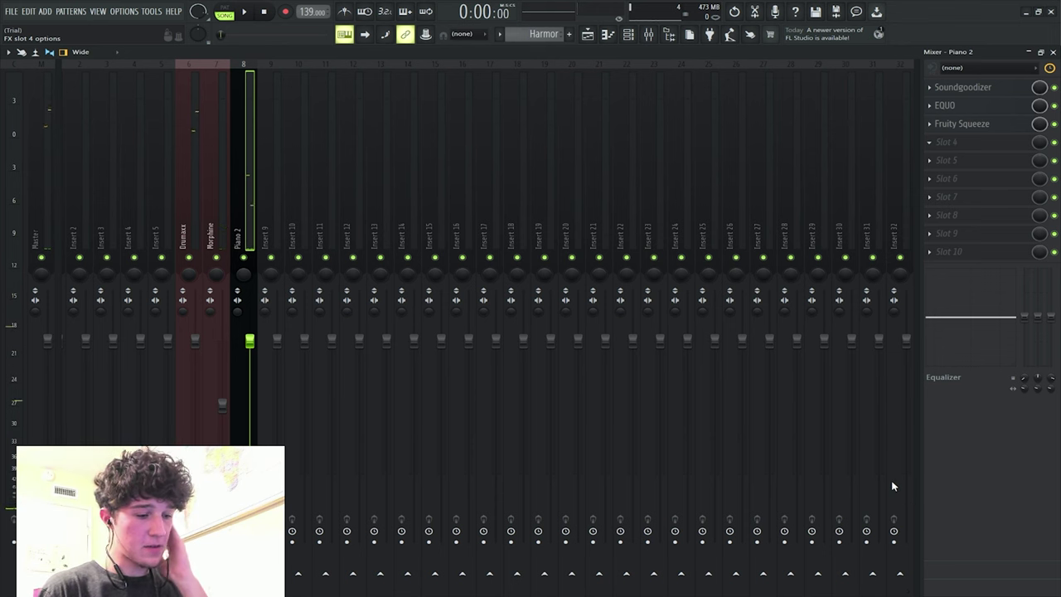
- Add higher chord notes to the Harmor pattern and play the full 139 BPM arrangement from the start
key(F5)
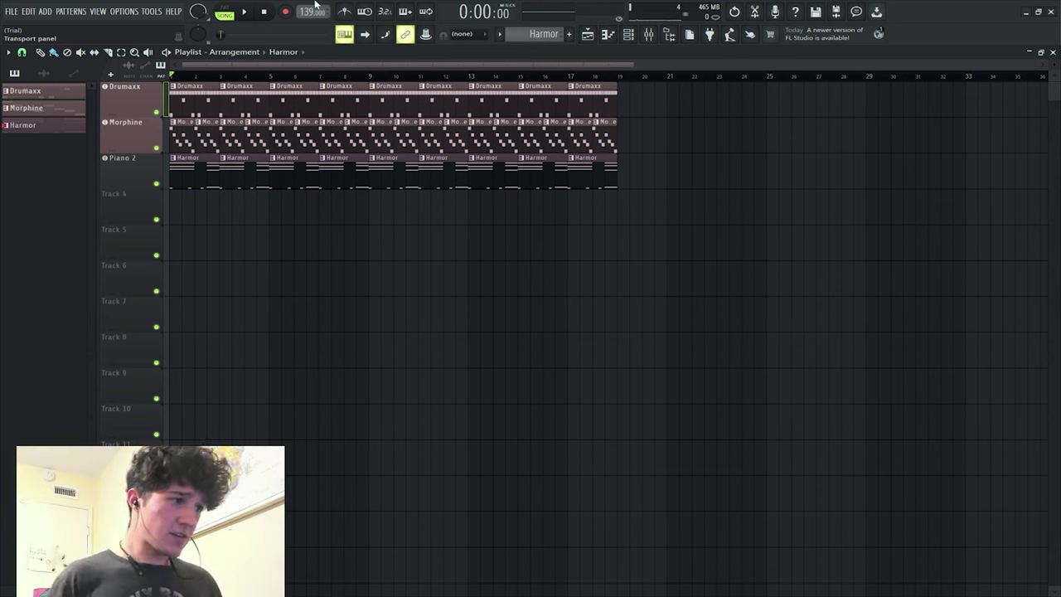
click(246, 12)
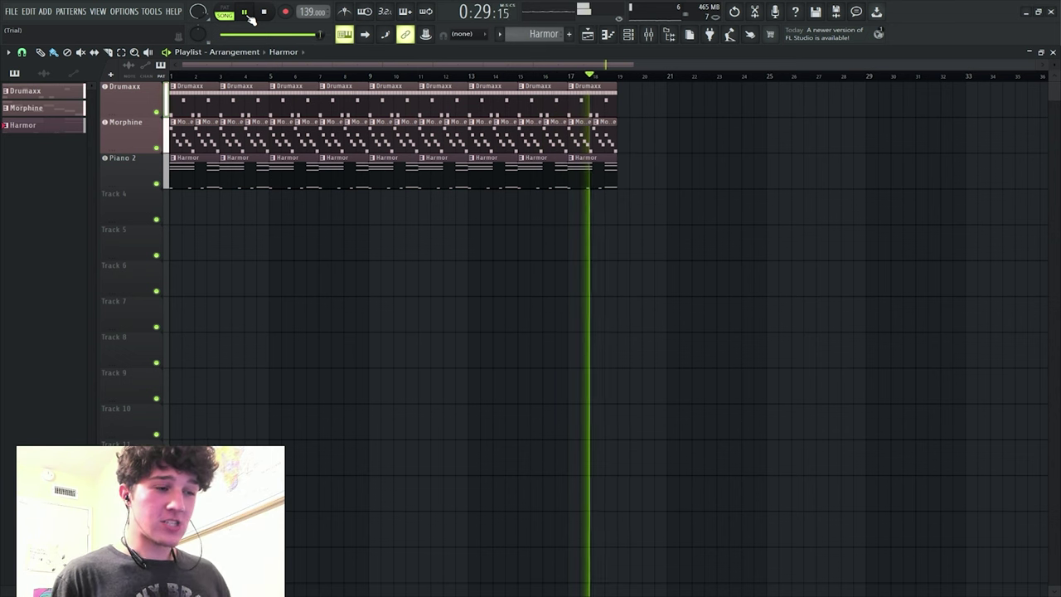
click(247, 12)
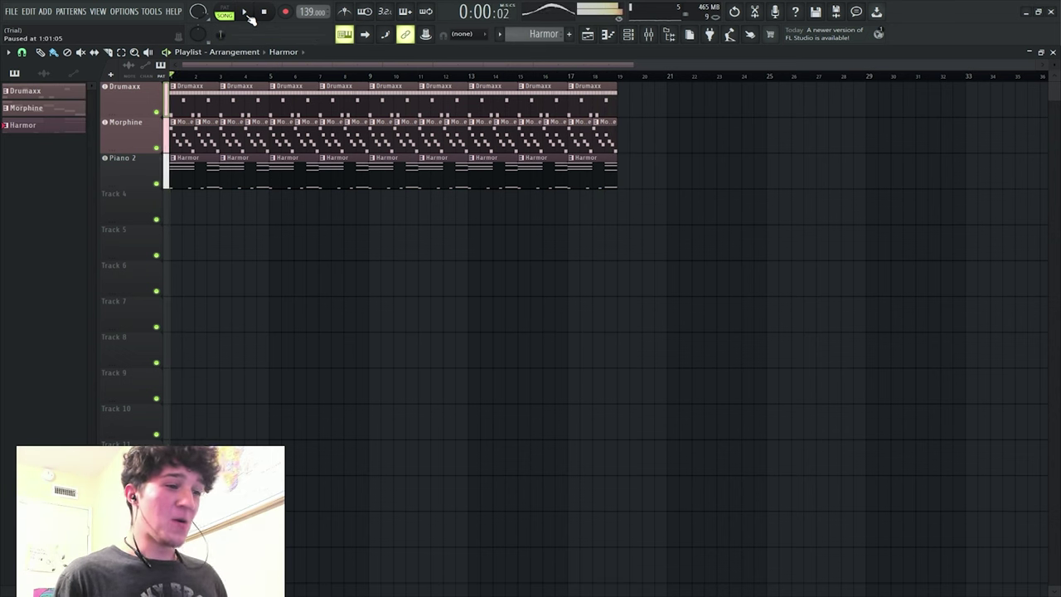